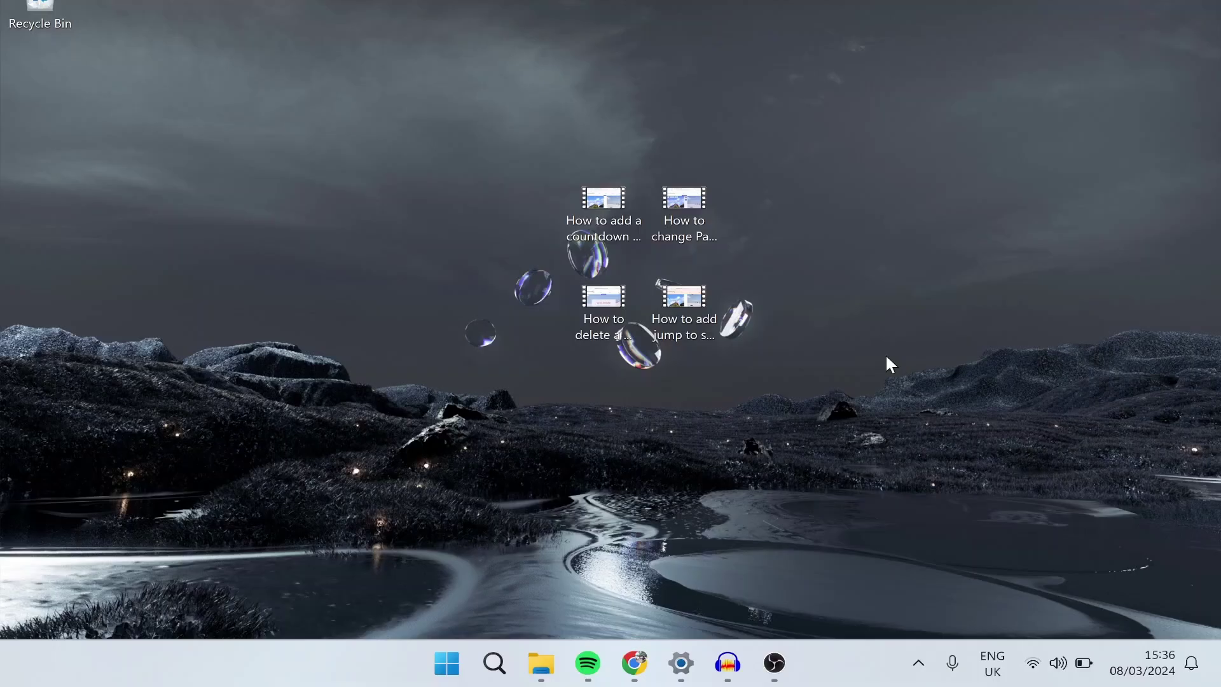
Group the four Wix videos top-right and compress them into a ZIP file
drag(866, 389, 514, 187)
drag(612, 202, 877, 120)
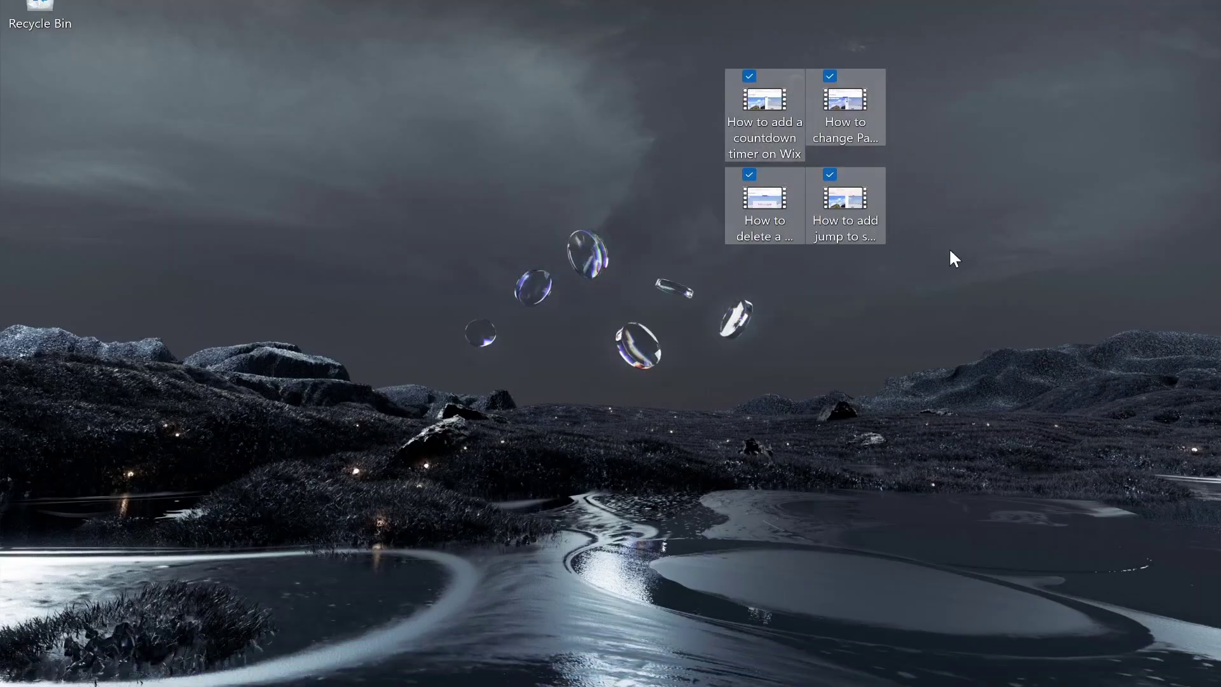
drag(966, 304, 664, 107)
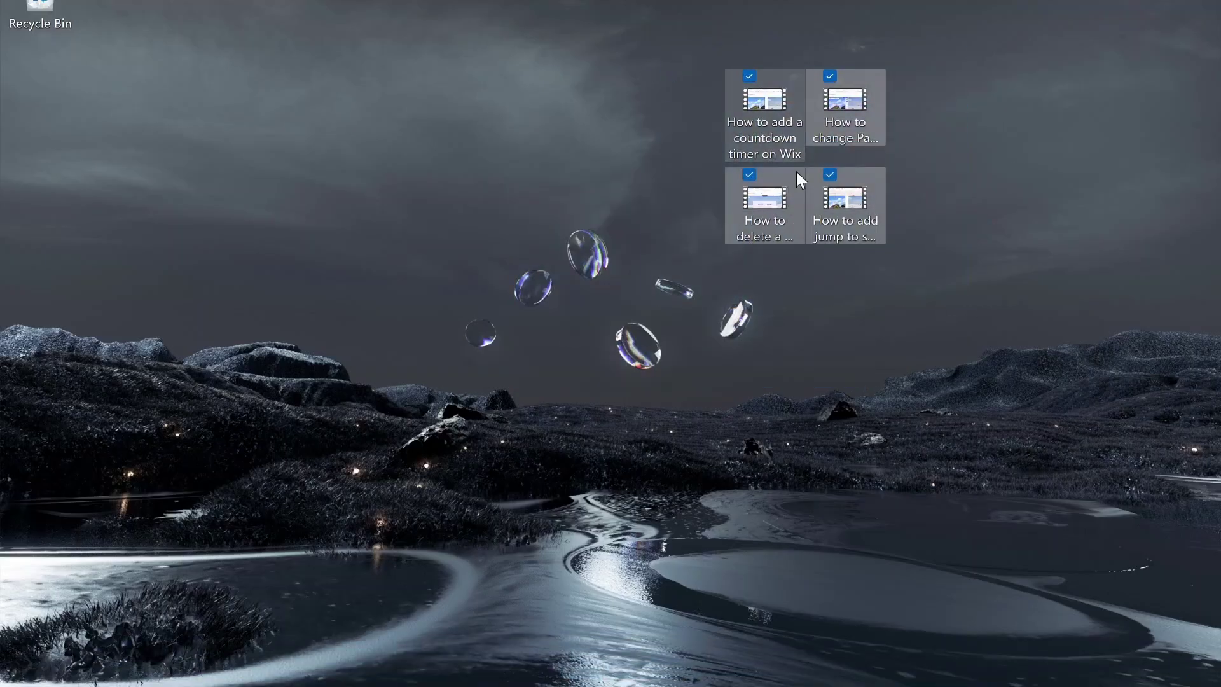
right_click(762, 109)
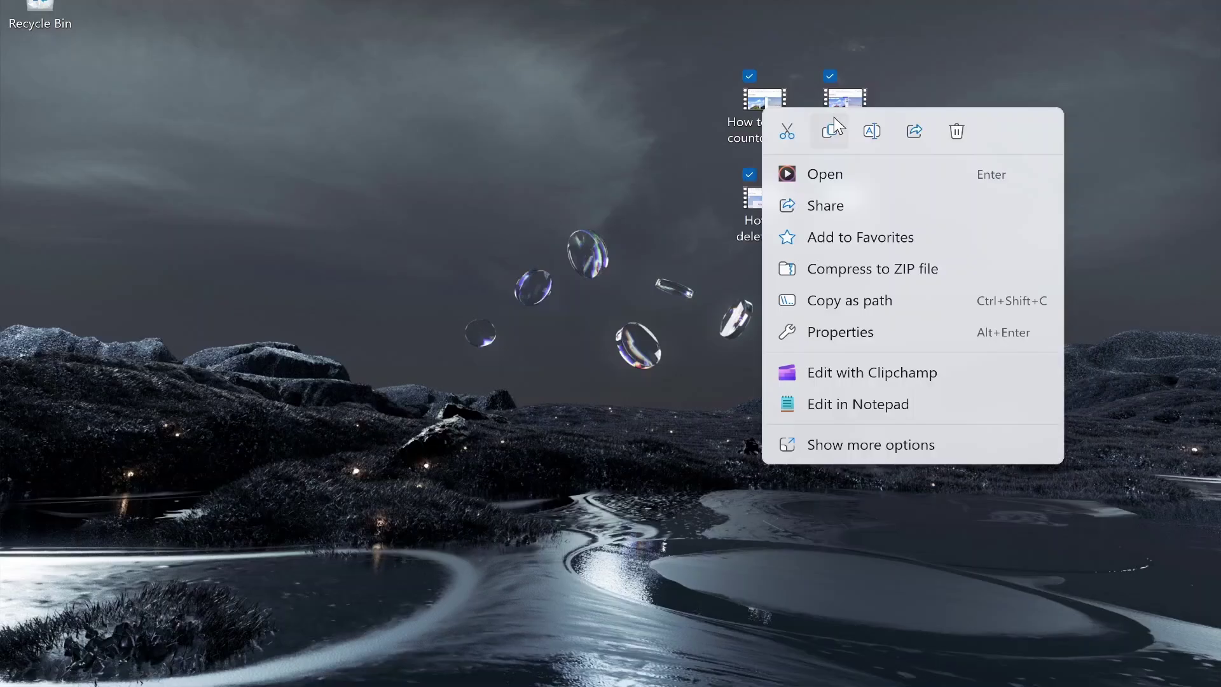
click(856, 272)
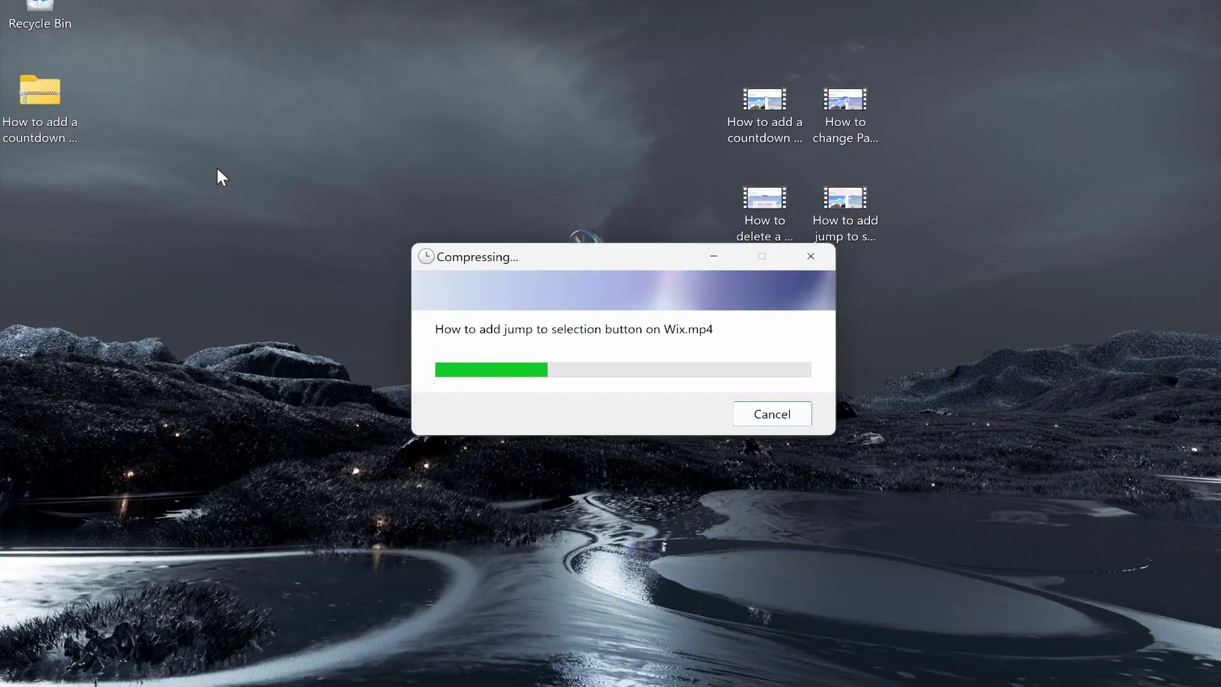
Move the new ZIP beside the videos, then drop it into the Recycle Bin
click(70, 123)
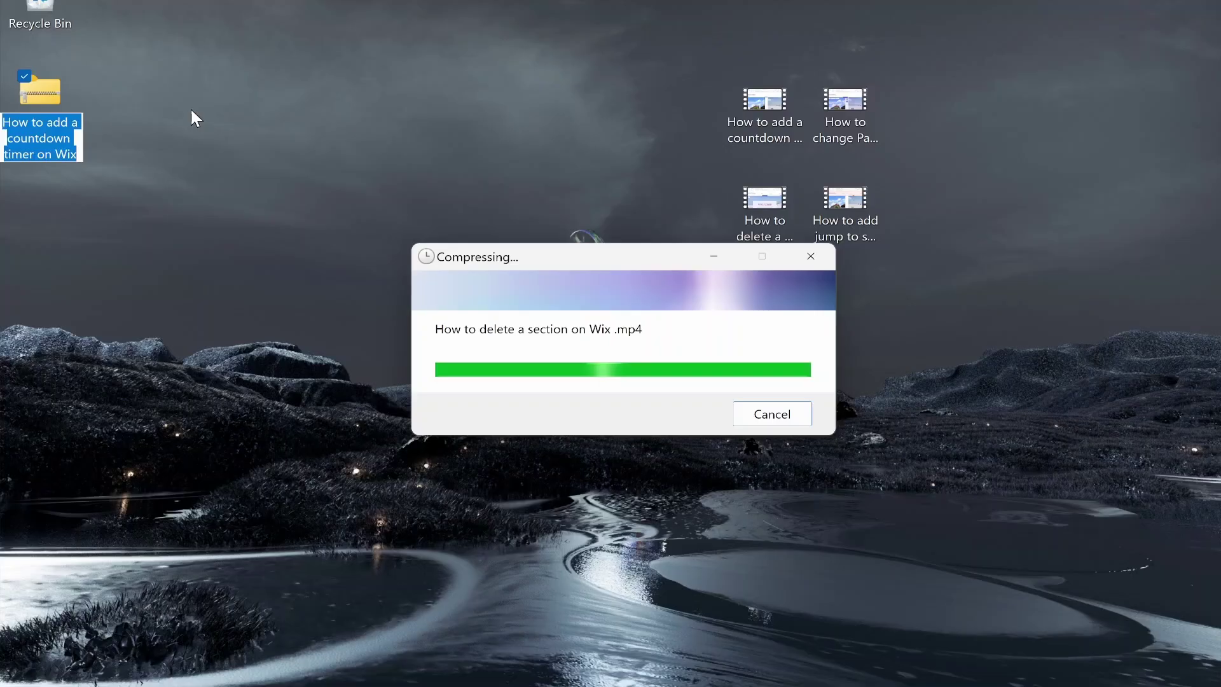
drag(40, 96, 640, 116)
mouse_move(602, 24)
mouse_down()
mouse_move(694, 187)
mouse_move(685, 185)
mouse_up()
drag(681, 89, 644, 94)
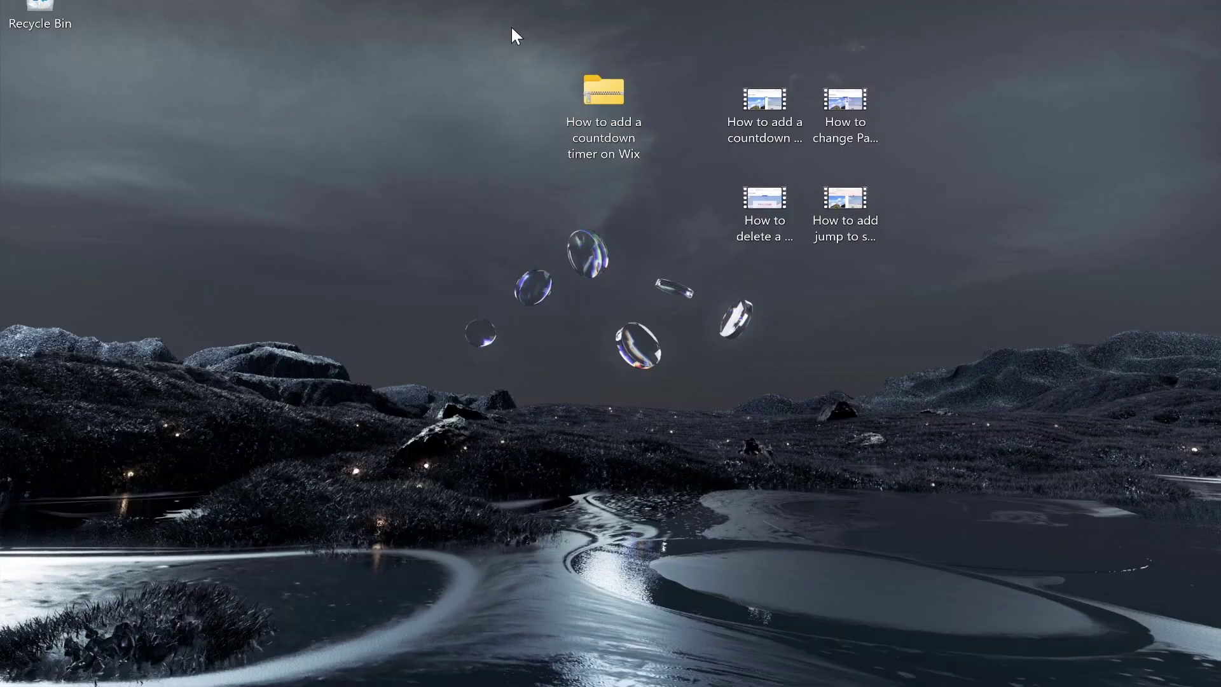
drag(517, 19, 687, 186)
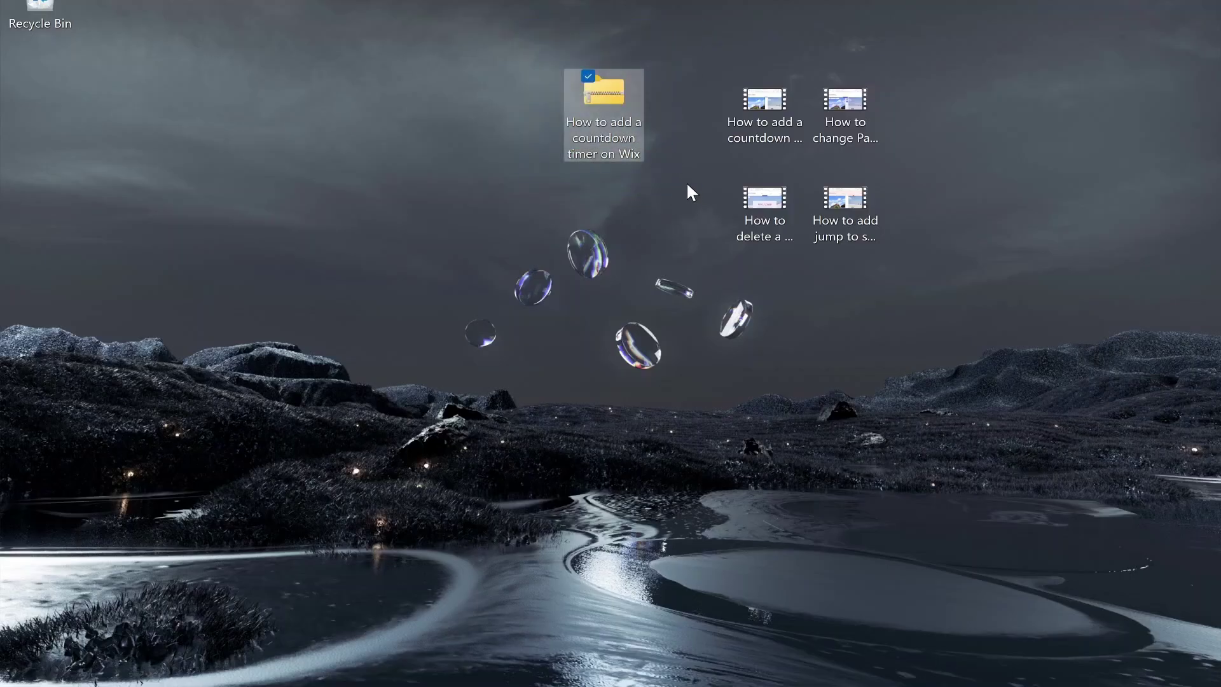
drag(605, 101, 40, 16)
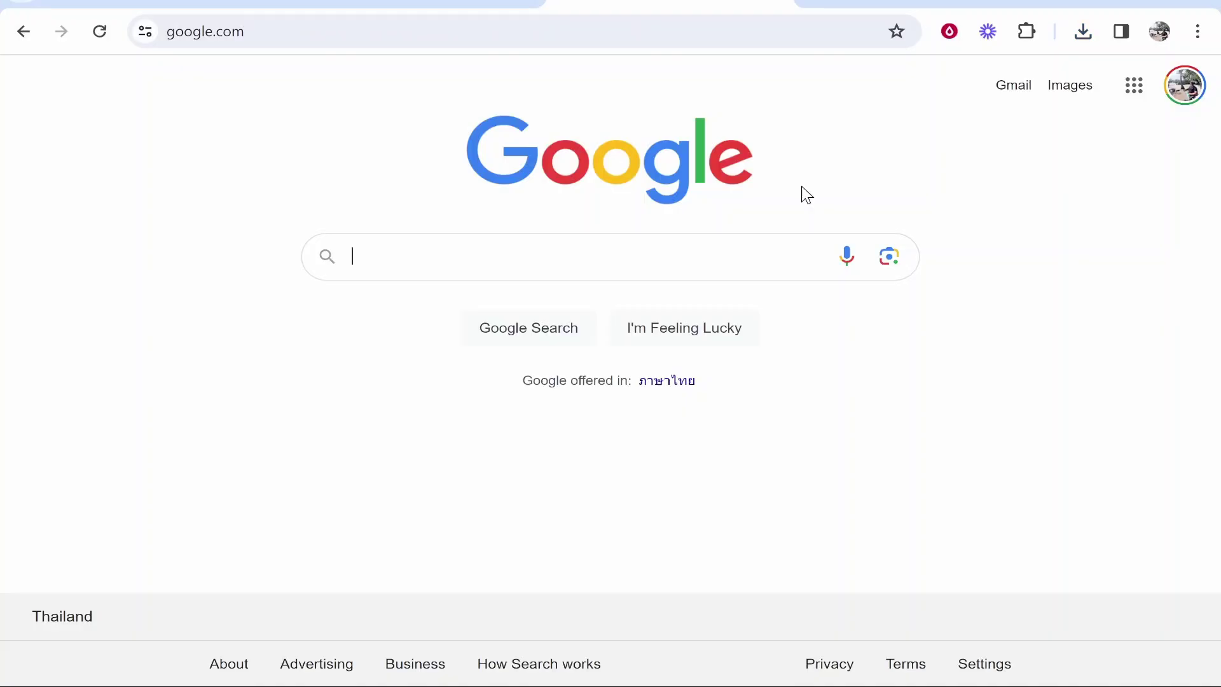
Search Google for 'winrar' and open the official win-rar.com site
text(win)
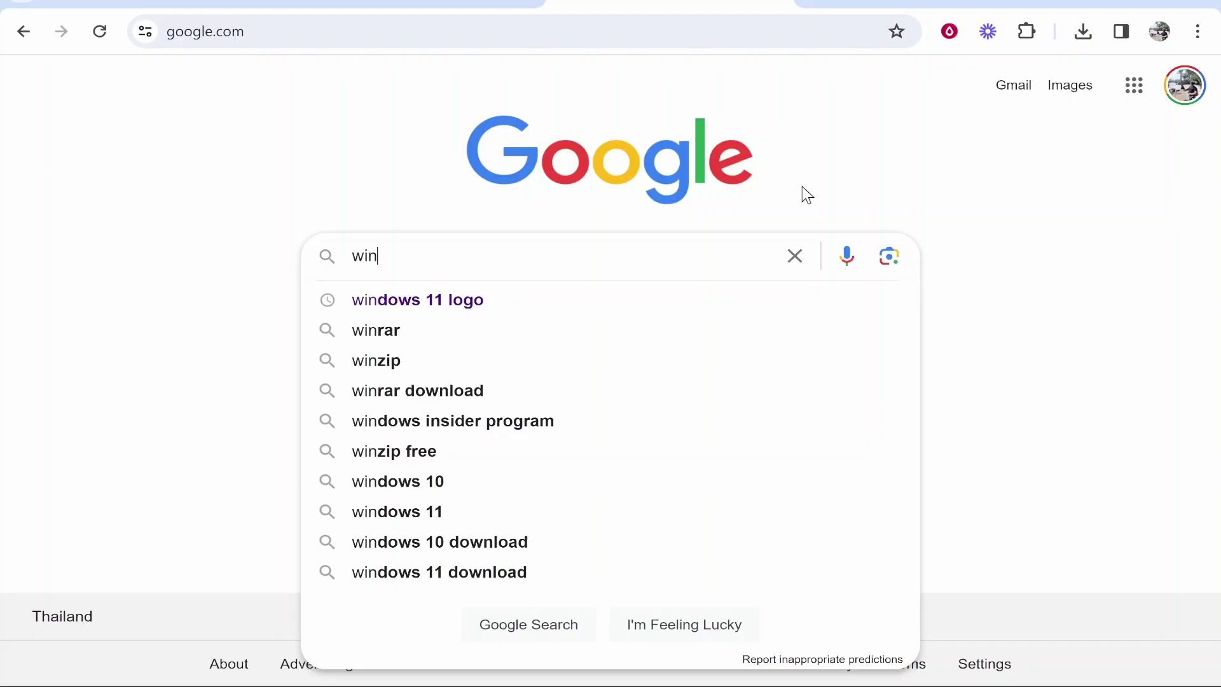
text(rar)
key(Return)
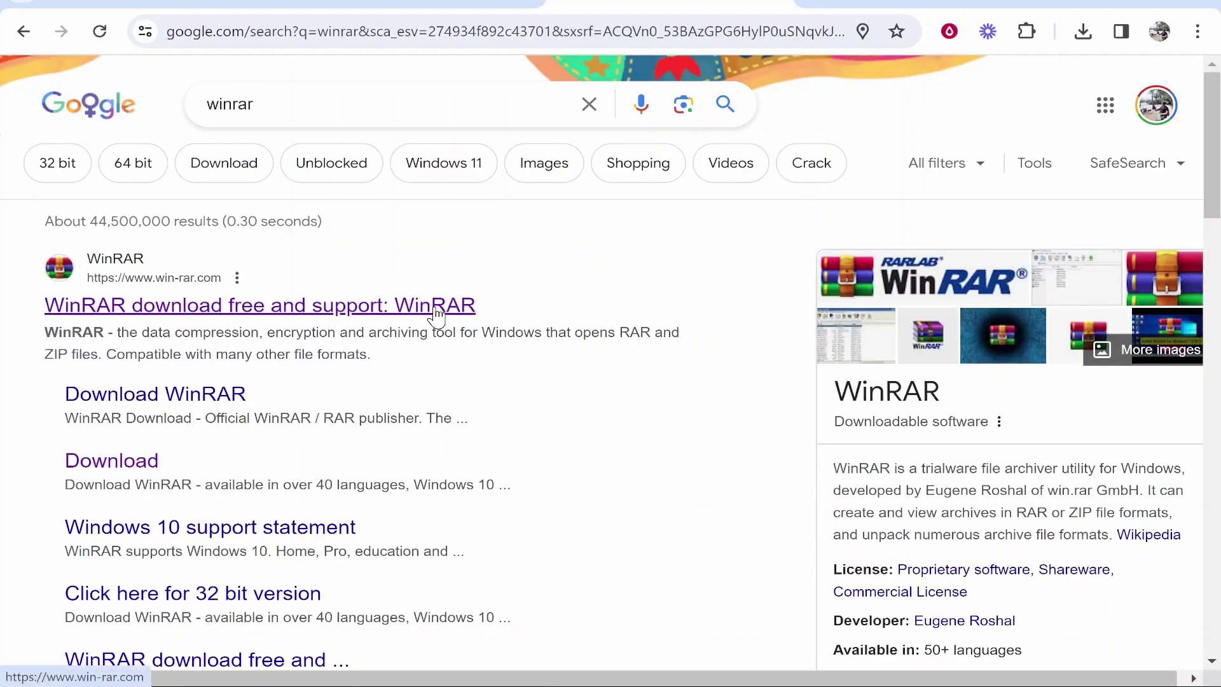
scroll(1035, 488, down, 3)
drag(1020, 483, 996, 479)
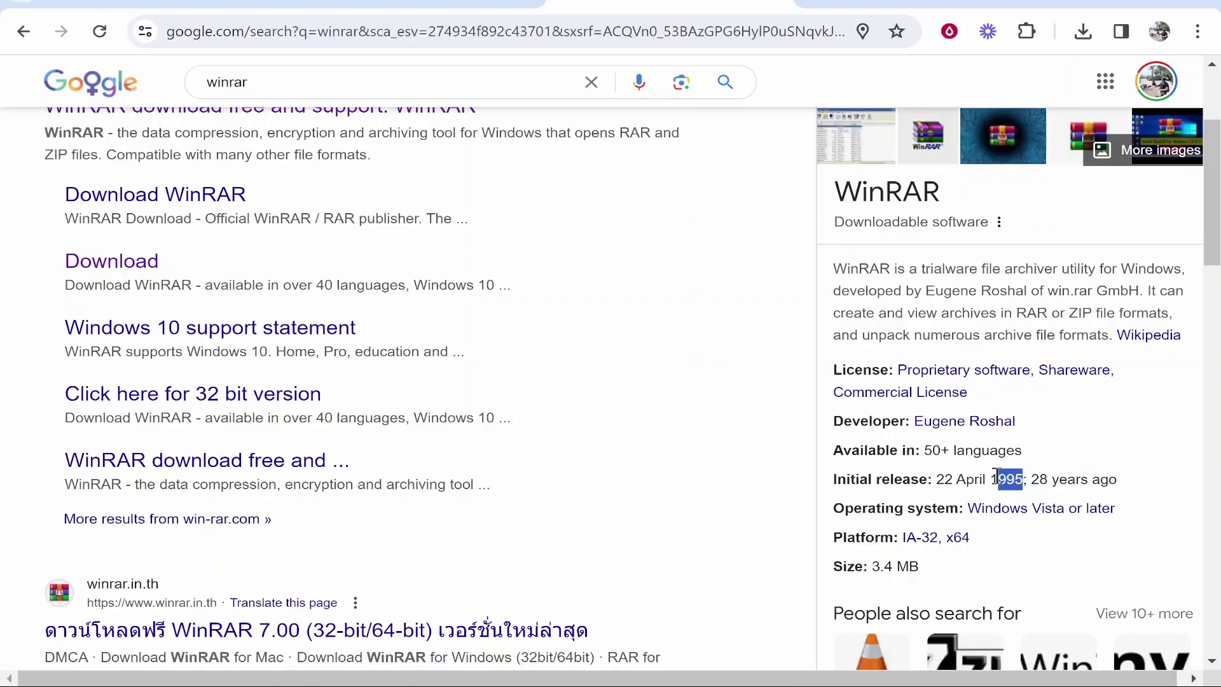
scroll(226, 308, up, 3)
click(226, 308)
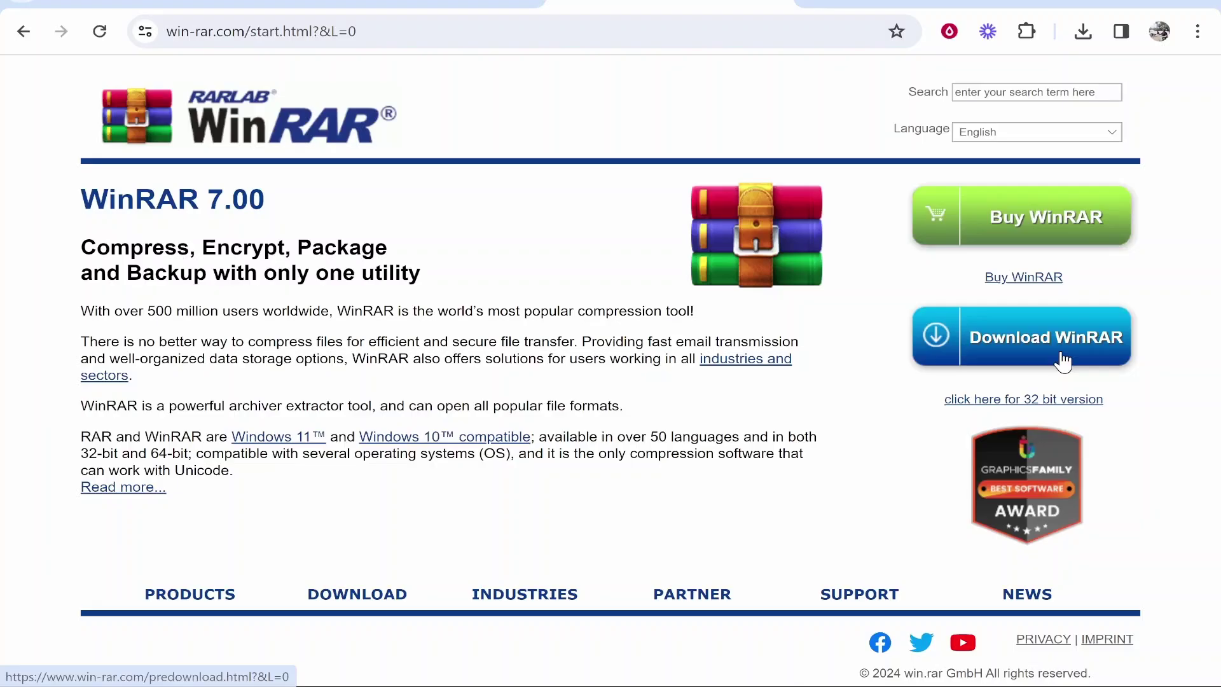
Download the WinRAR 7.00 installer from win-rar.com and run it from Chrome
click(1027, 354)
scroll(636, 554, down, 1)
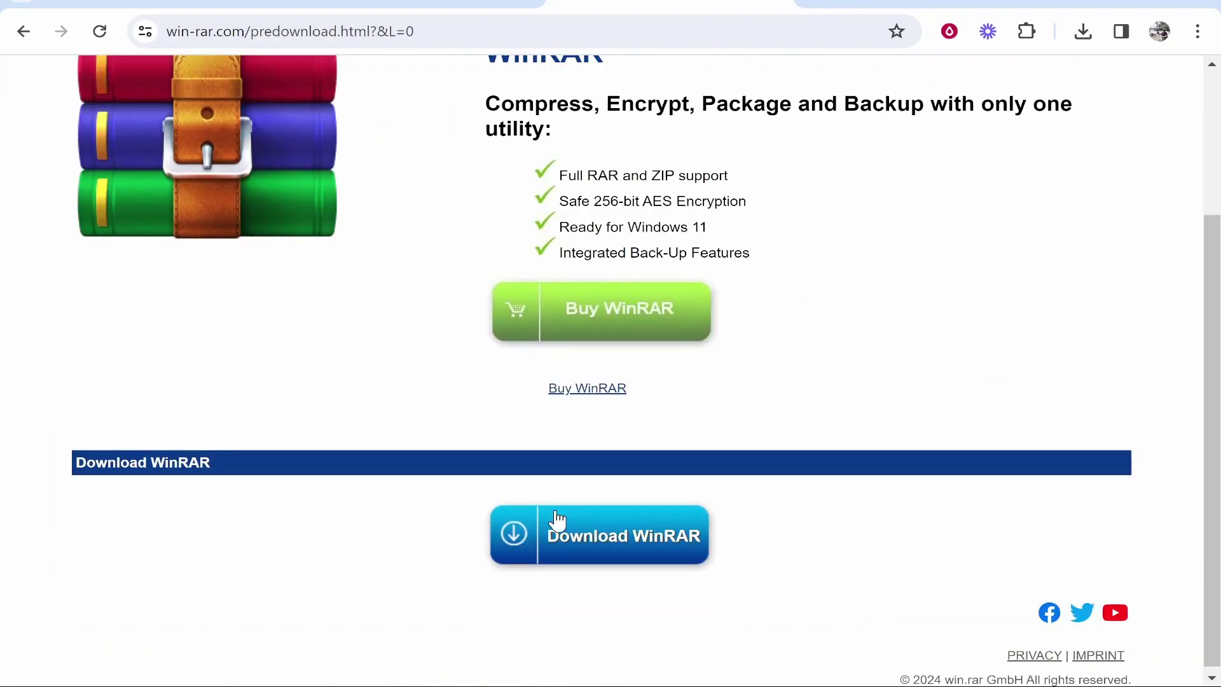
click(681, 539)
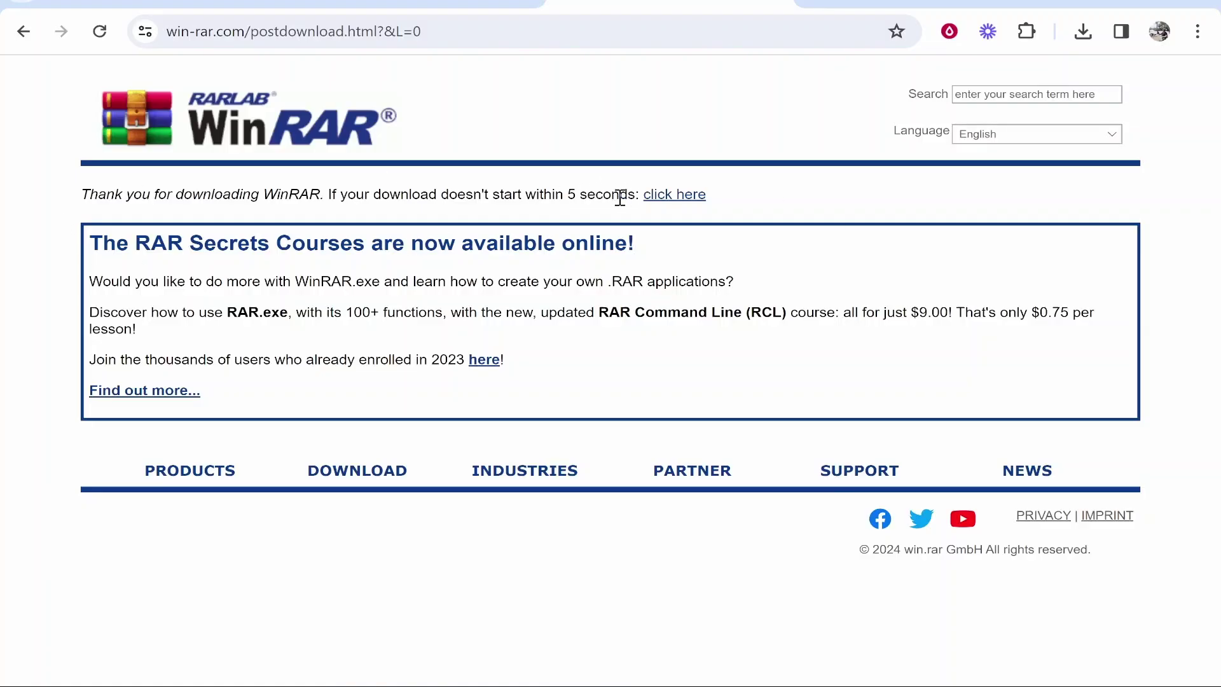
drag(569, 193, 628, 193)
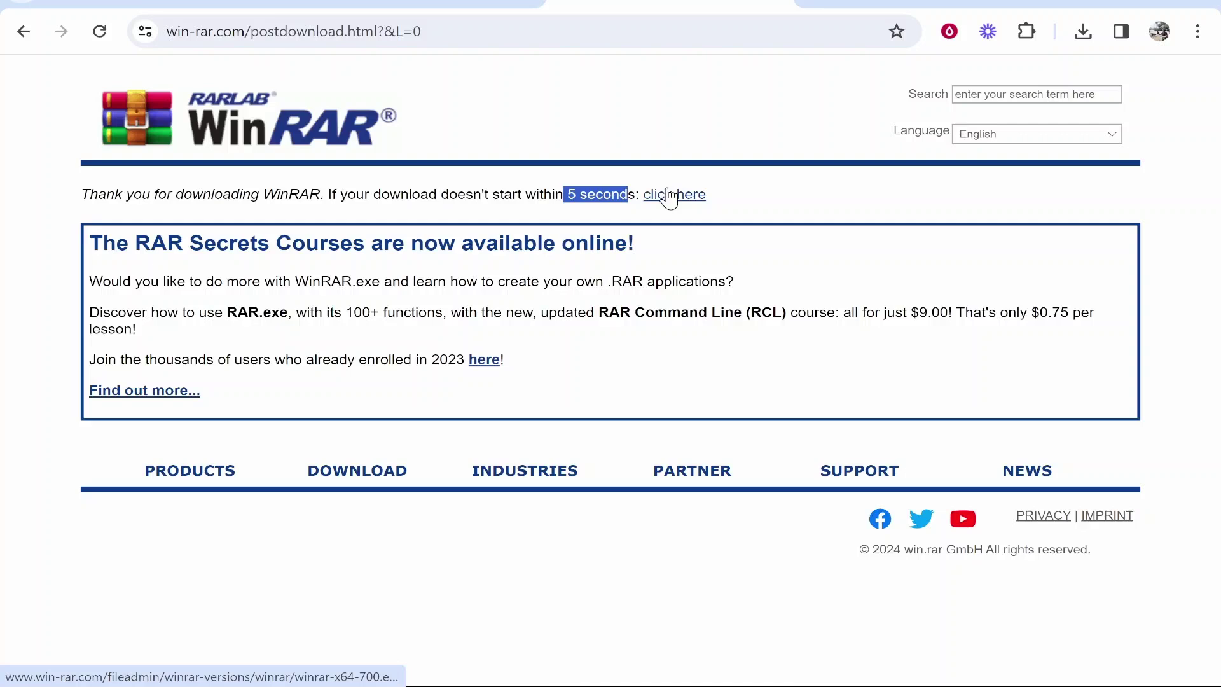
click(663, 204)
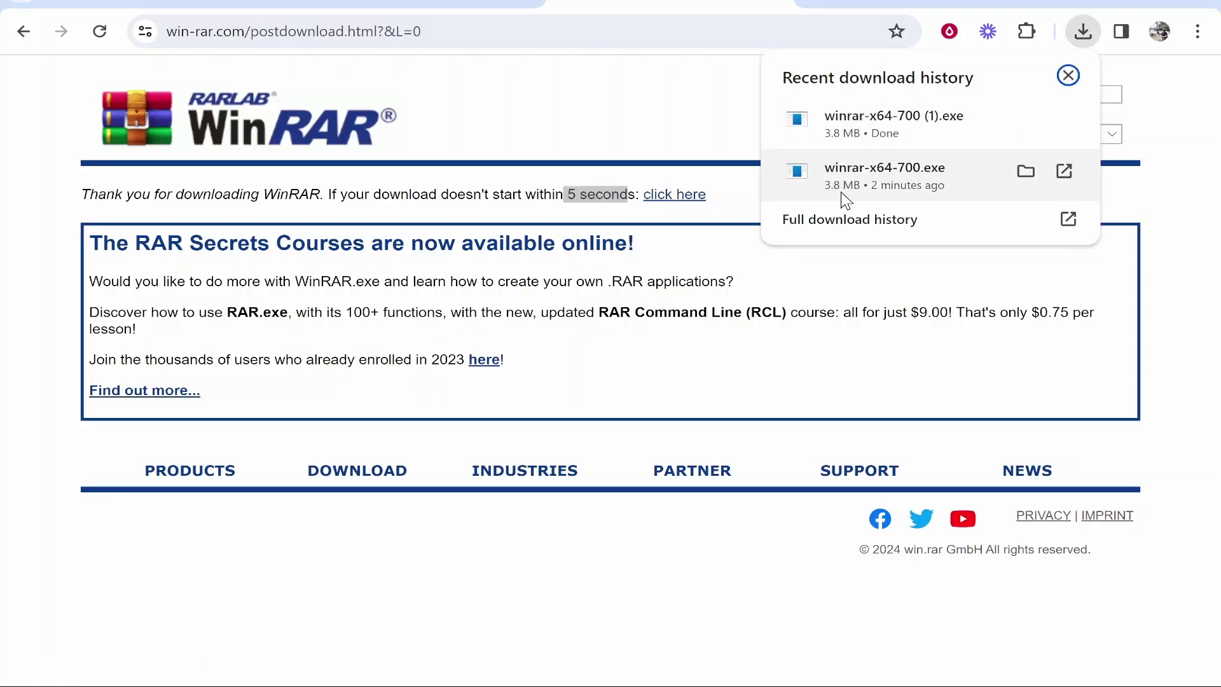
mouse_move(884, 176)
click(931, 174)
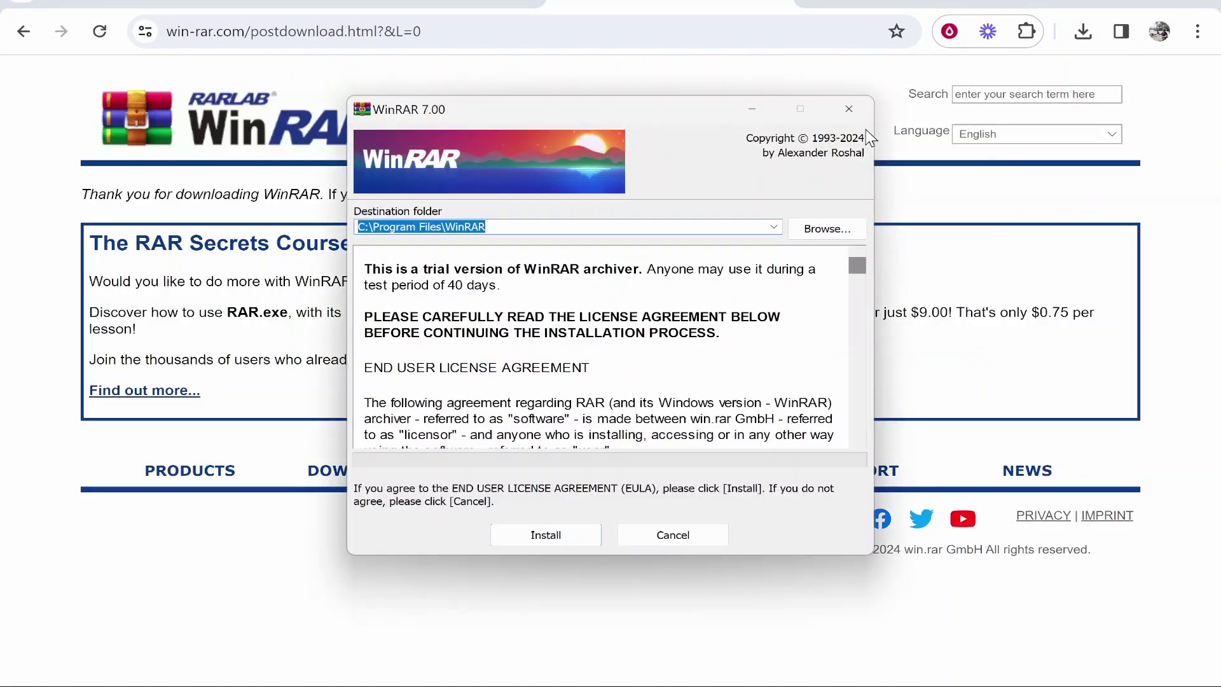
Install WinRAR 7.00 to C:\Program Files\WinRAR, accepting the default integration settings
click(1099, 11)
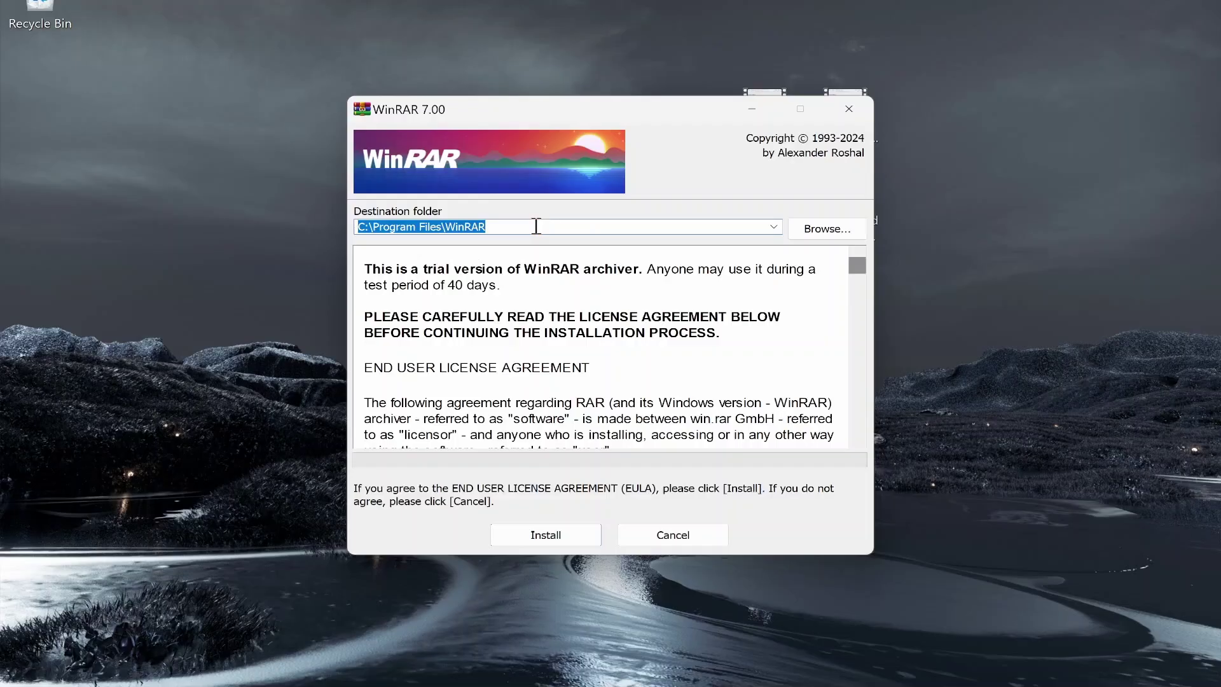
click(536, 227)
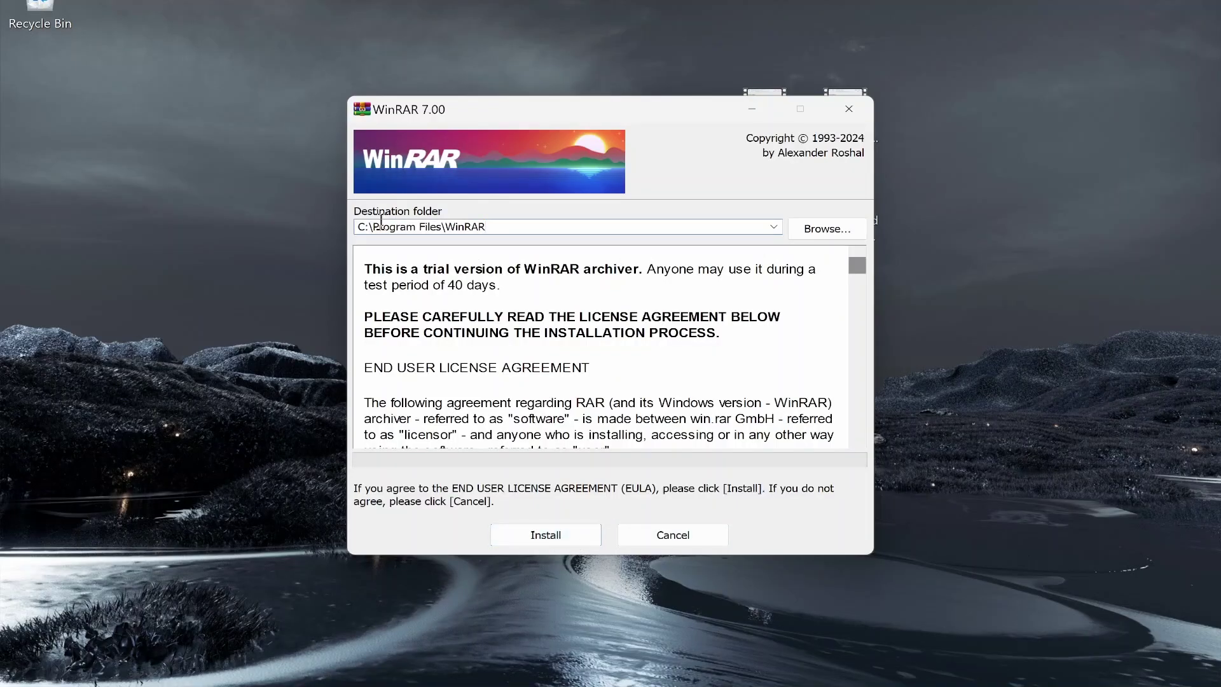
drag(378, 227, 442, 227)
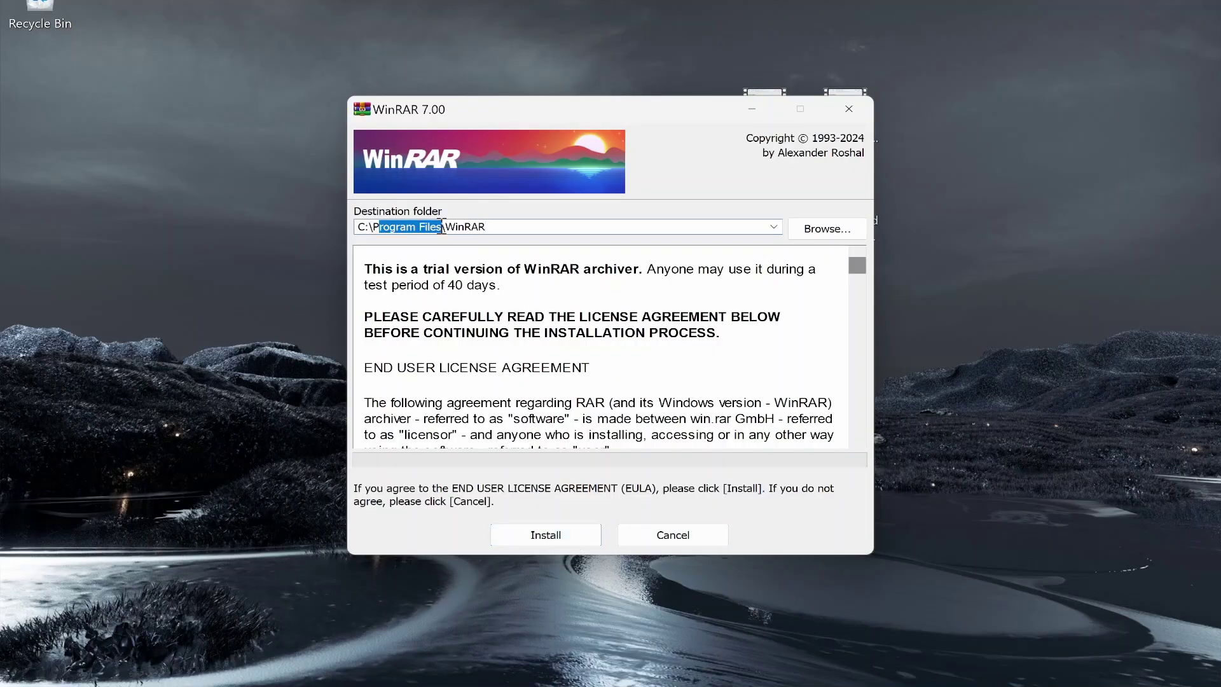
click(533, 538)
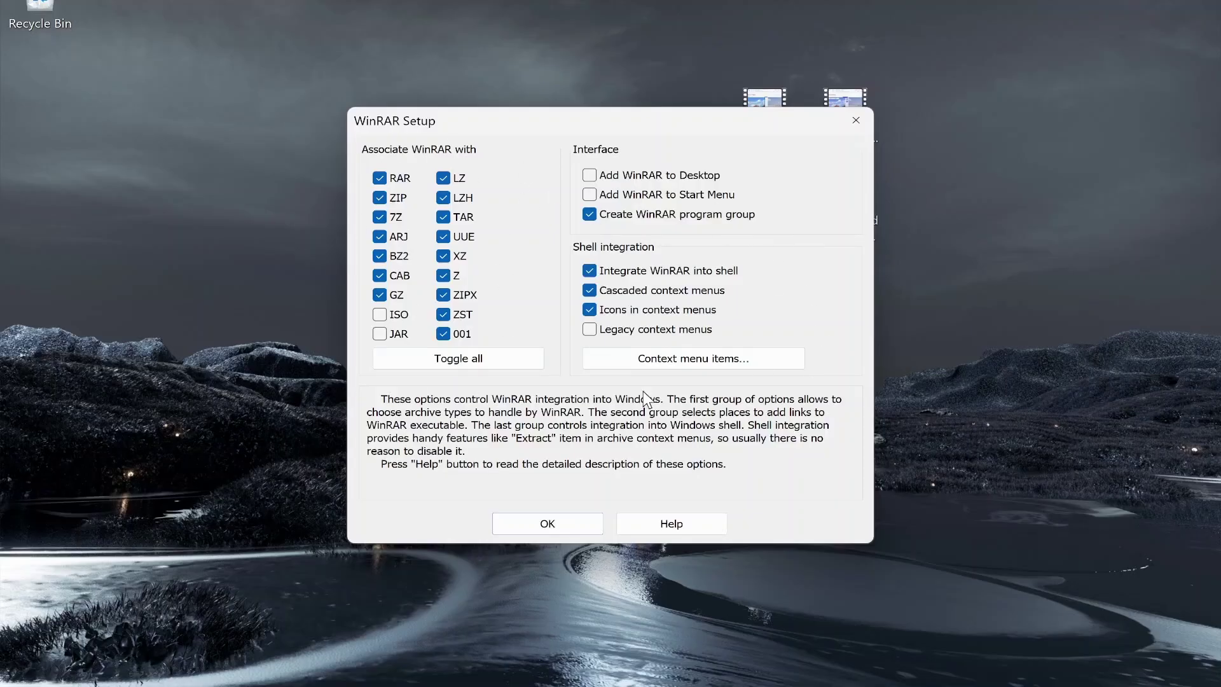
click(565, 522)
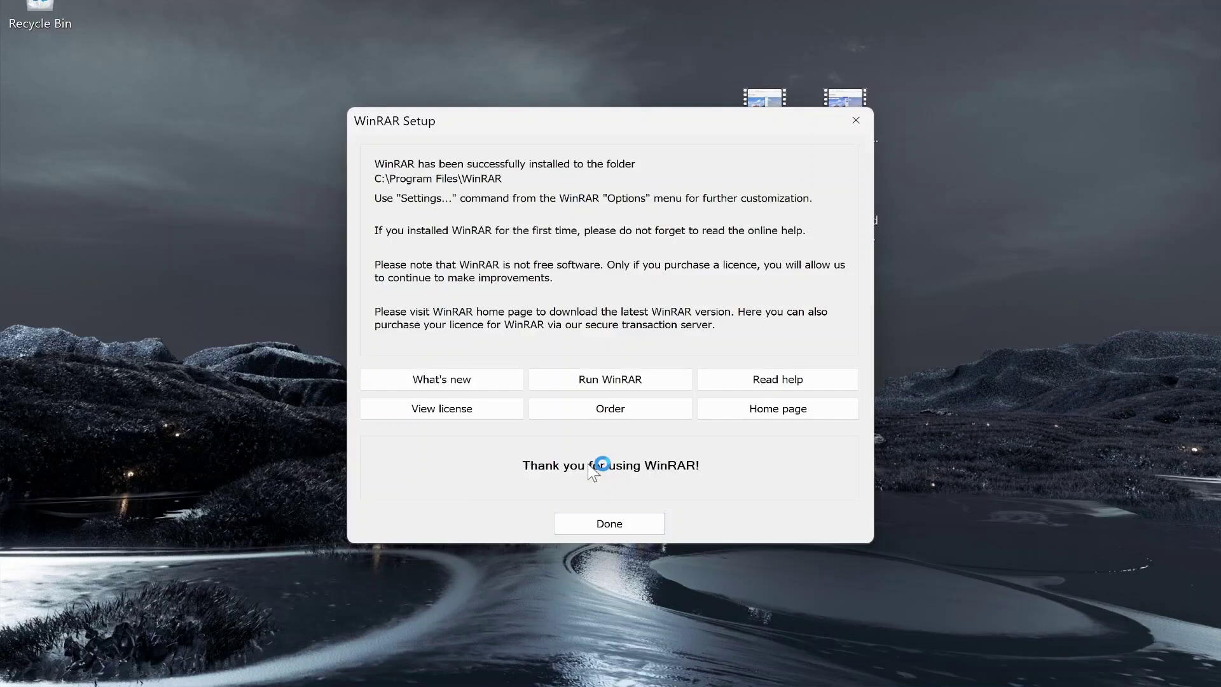
Close setup, select the four desktop videos, and open WinRAR's Add to archive dialog
click(562, 529)
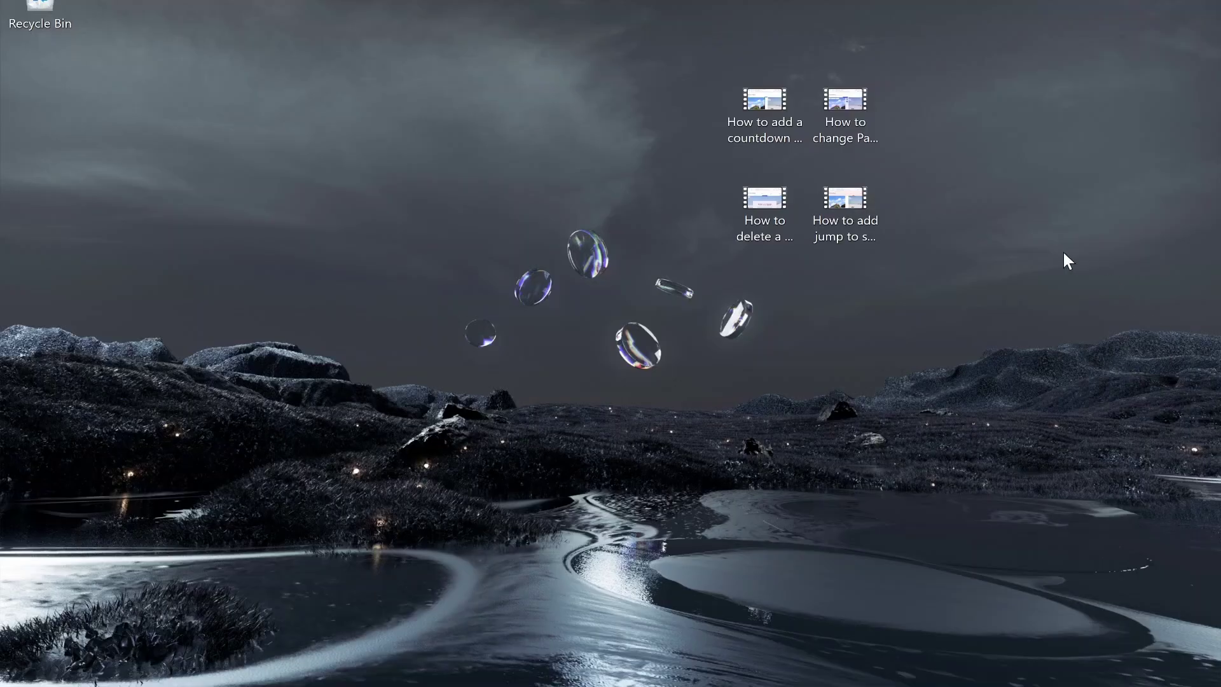
drag(1059, 271, 689, 60)
click(967, 191)
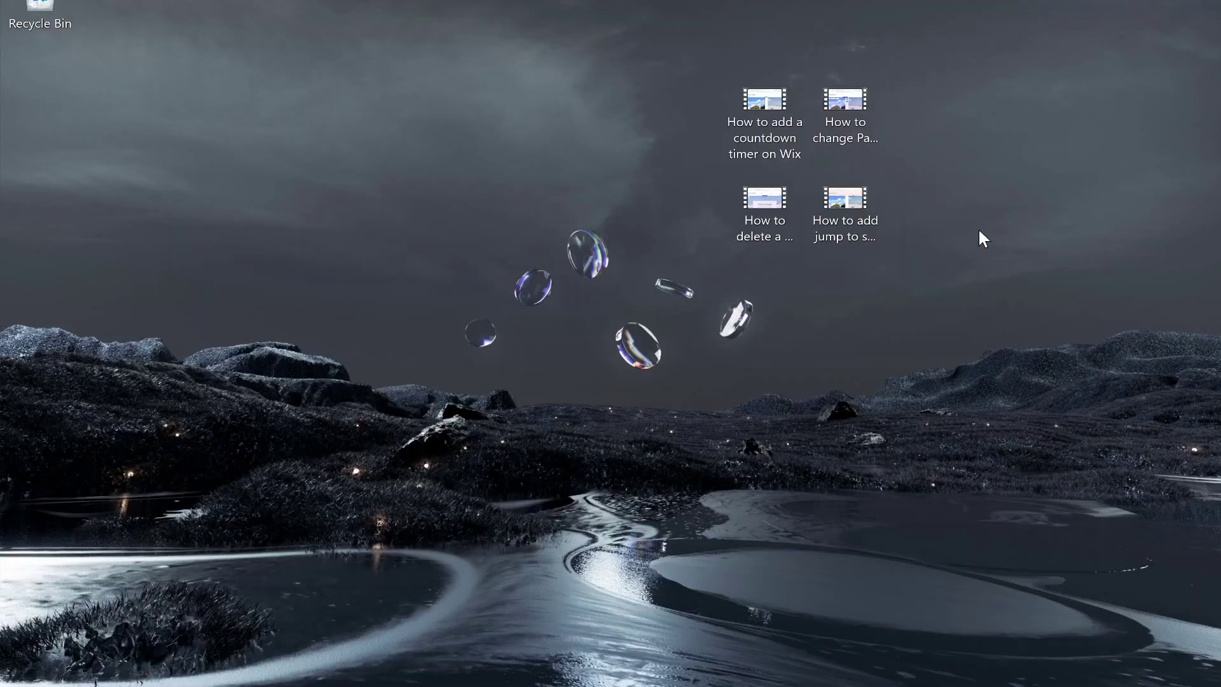
drag(966, 308, 607, 34)
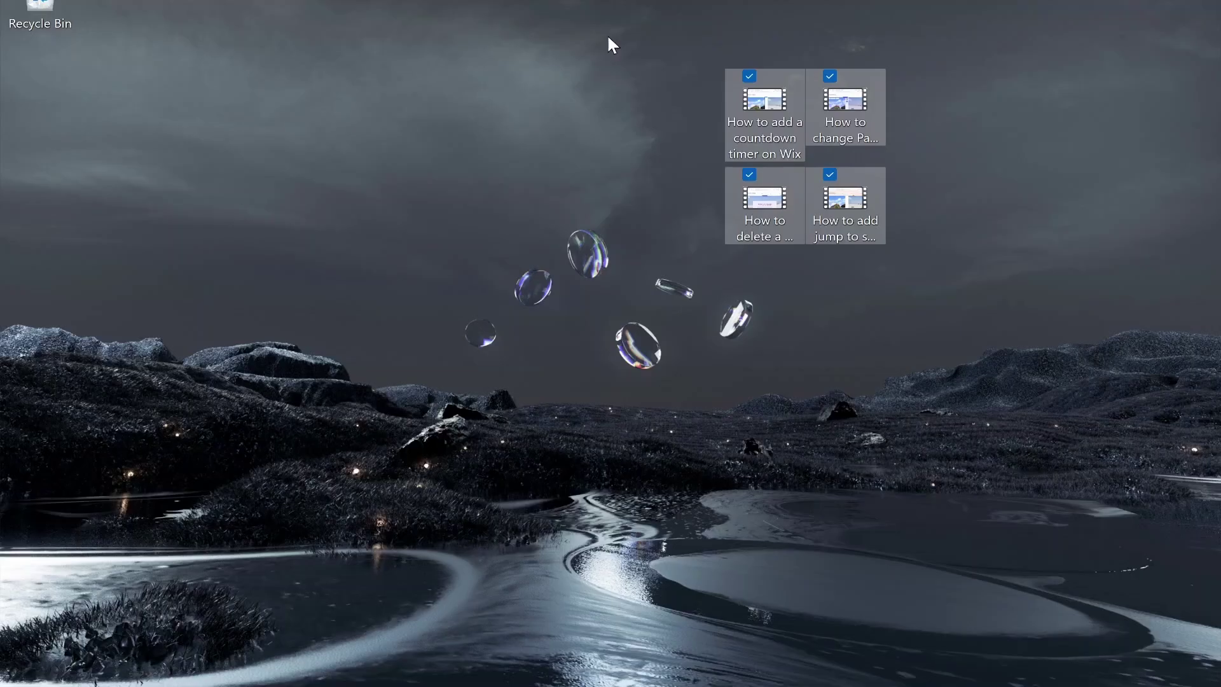
right_click(754, 104)
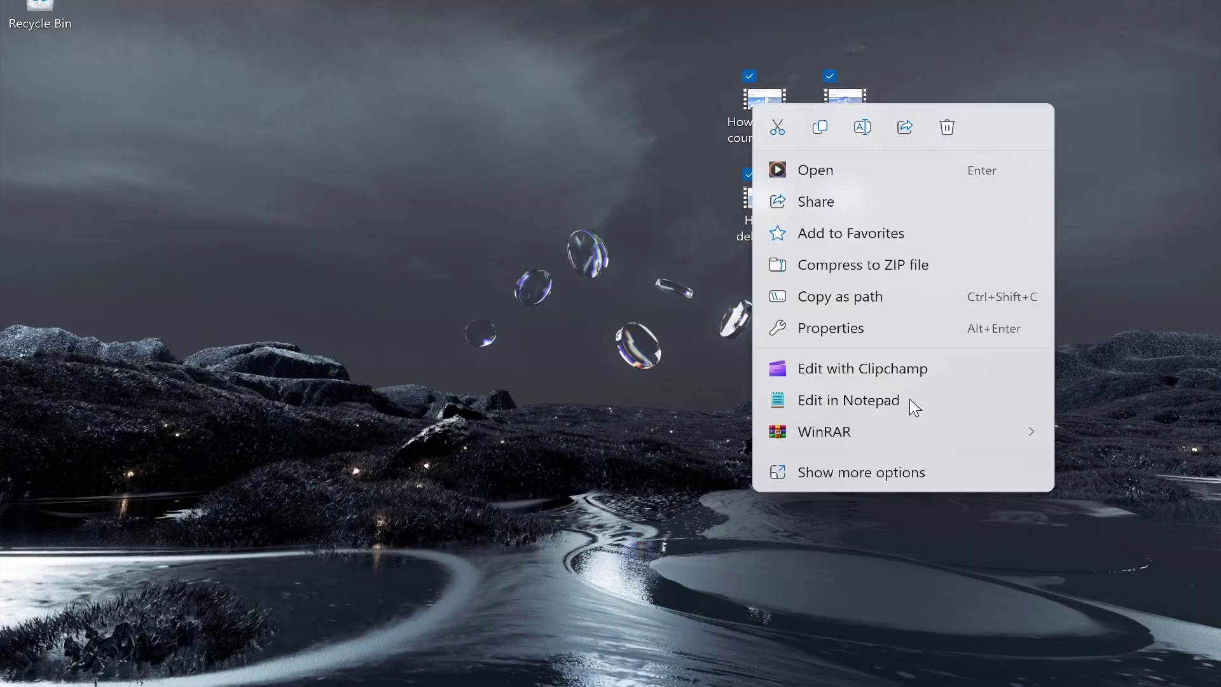
click(825, 436)
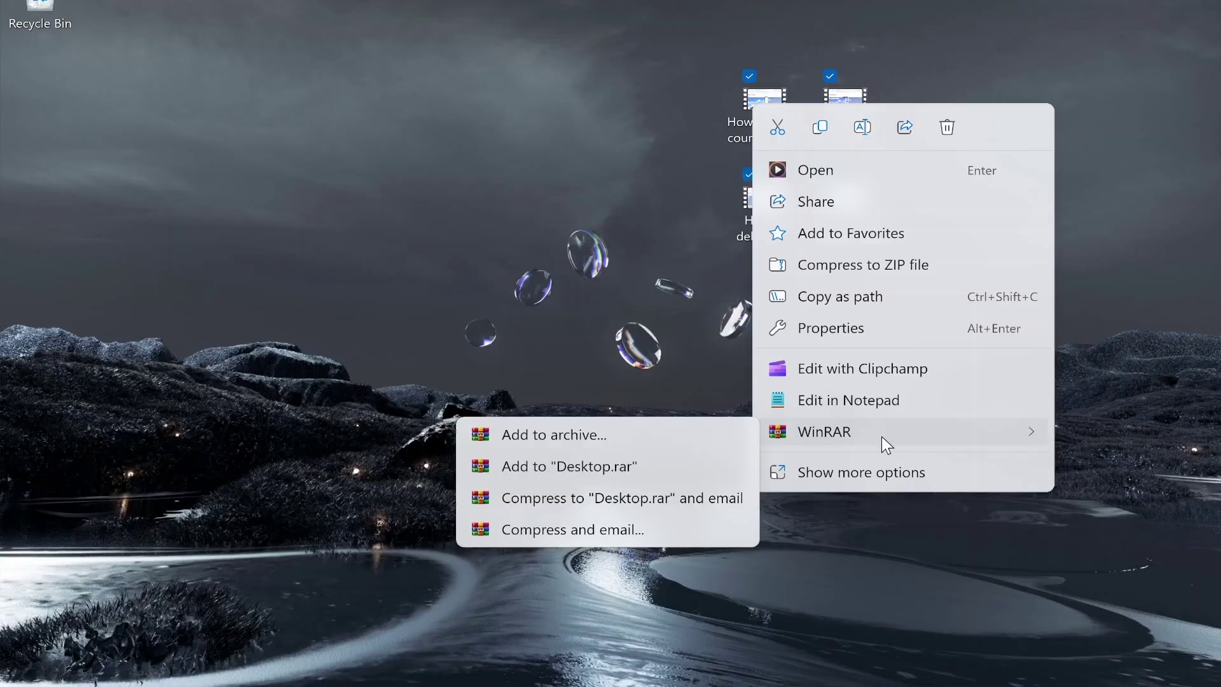
click(846, 474)
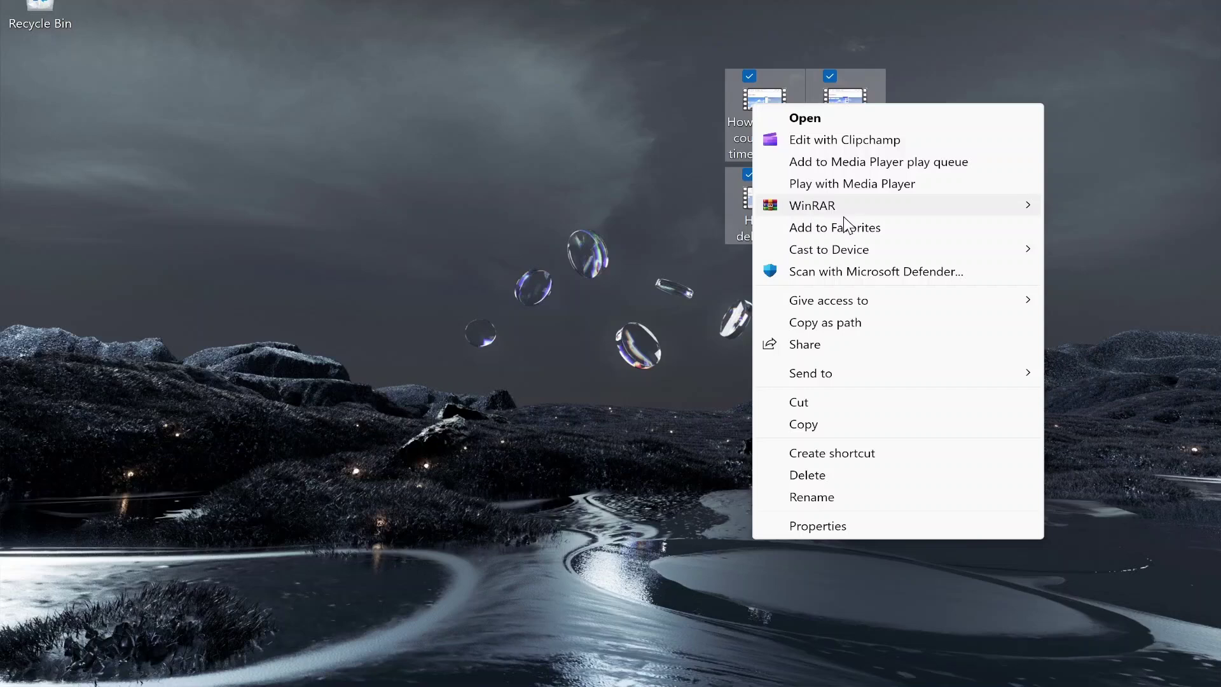
mouse_move(812, 204)
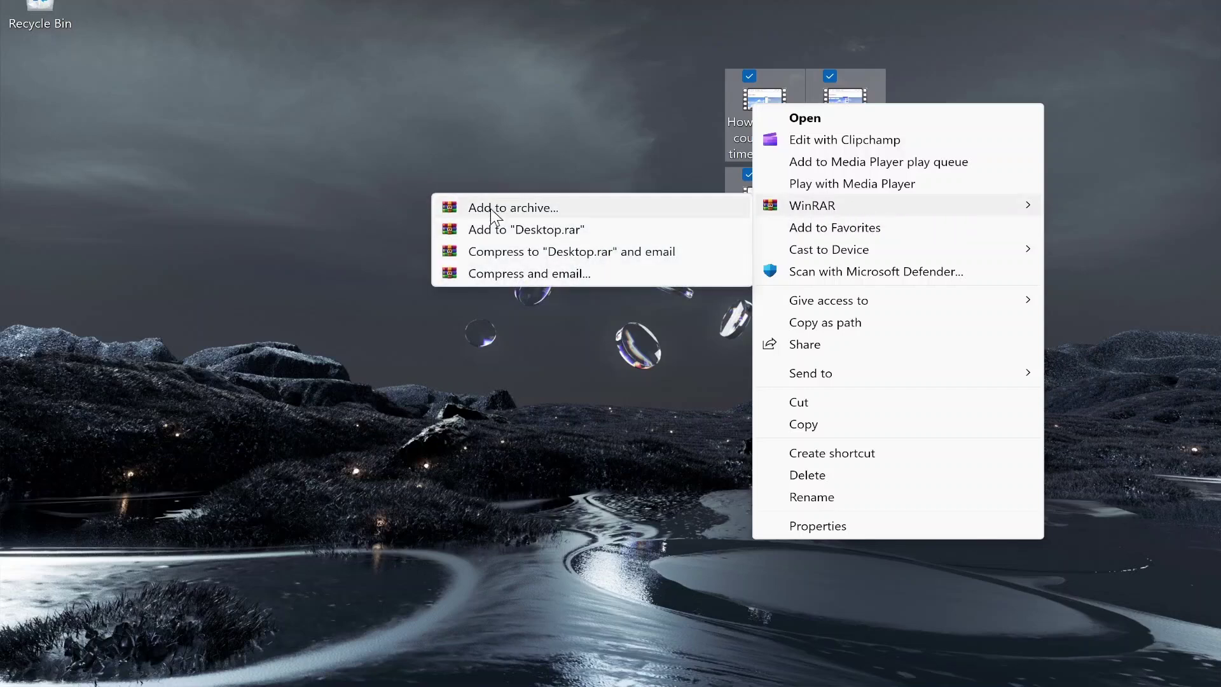
click(536, 209)
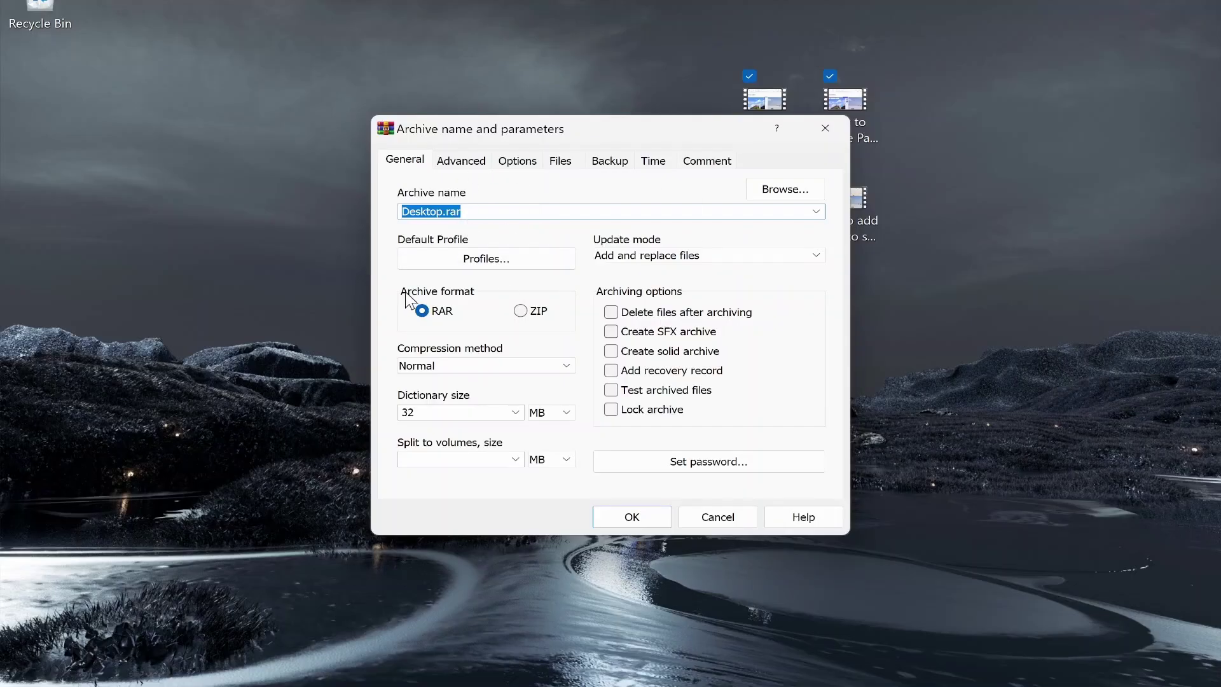
Switch the archive format to ZIP and rename the archive to Video.zip
click(521, 311)
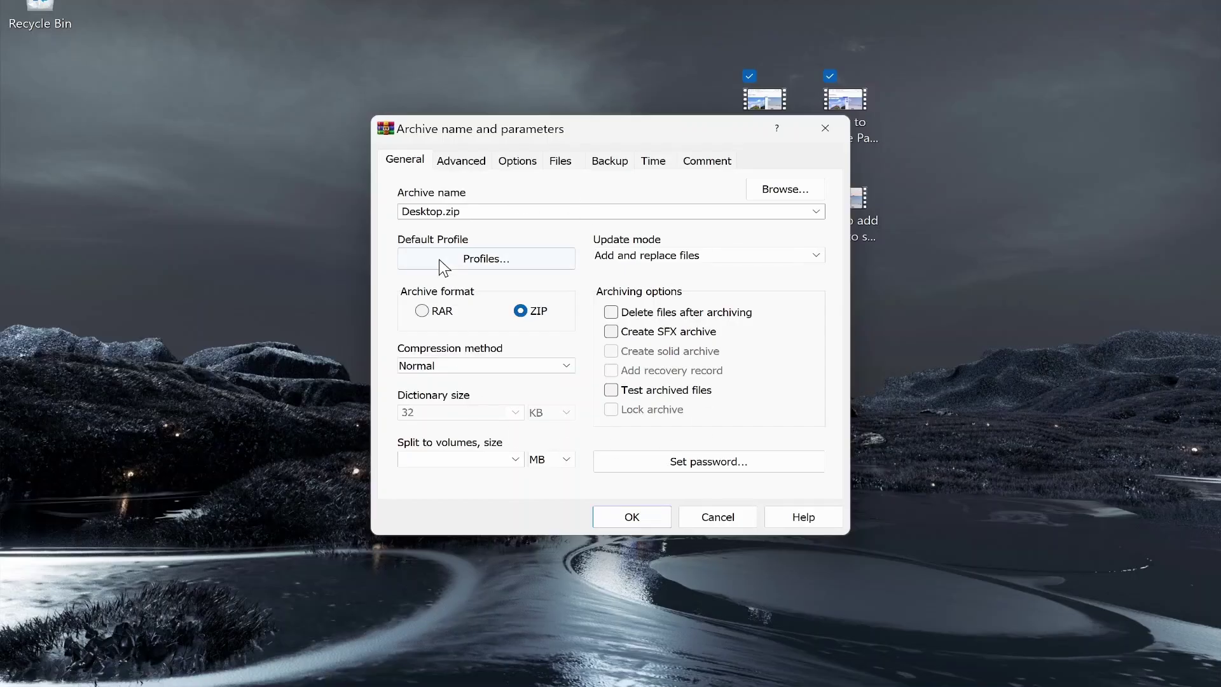
double_click(436, 213)
click(414, 215)
drag(444, 212, 392, 212)
key(BackSpace)
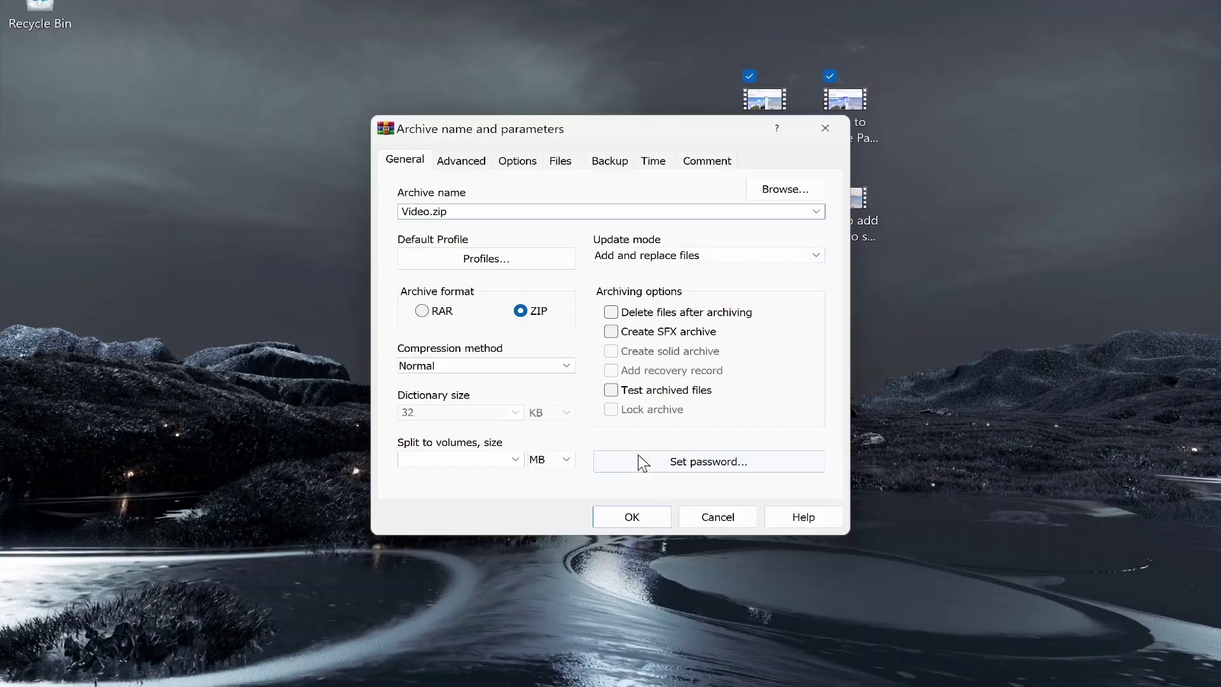
Set an archive password, shown as plain text, and create Video.zip
click(676, 472)
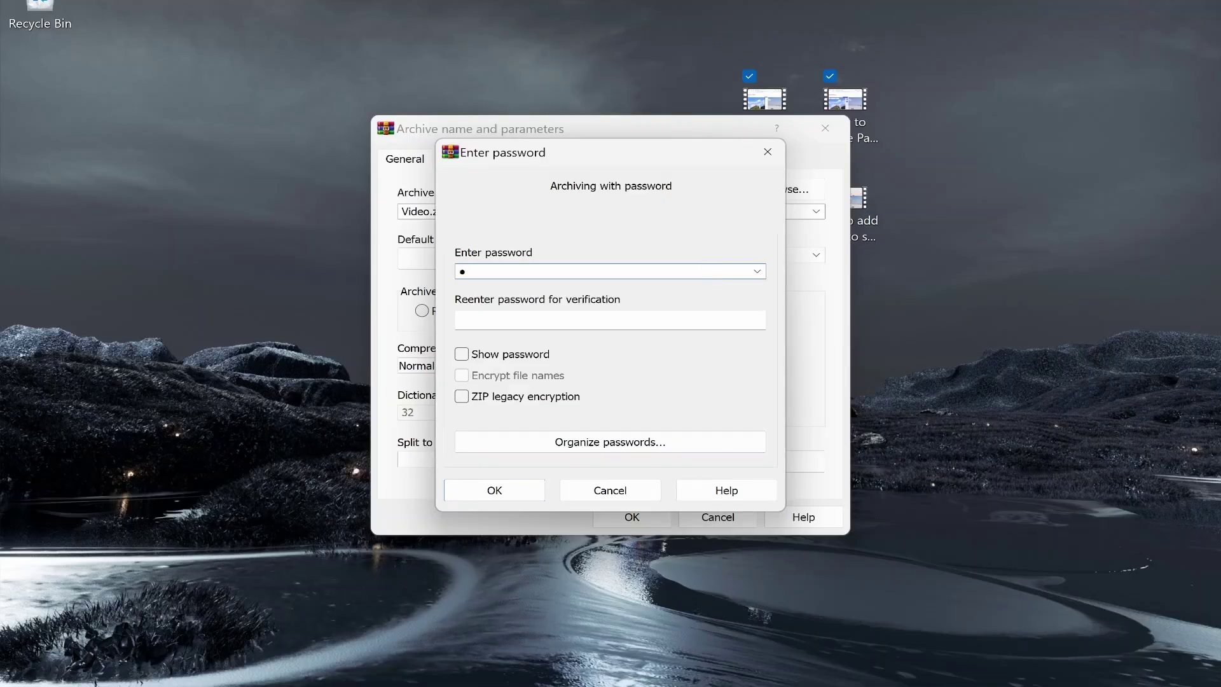
click(461, 354)
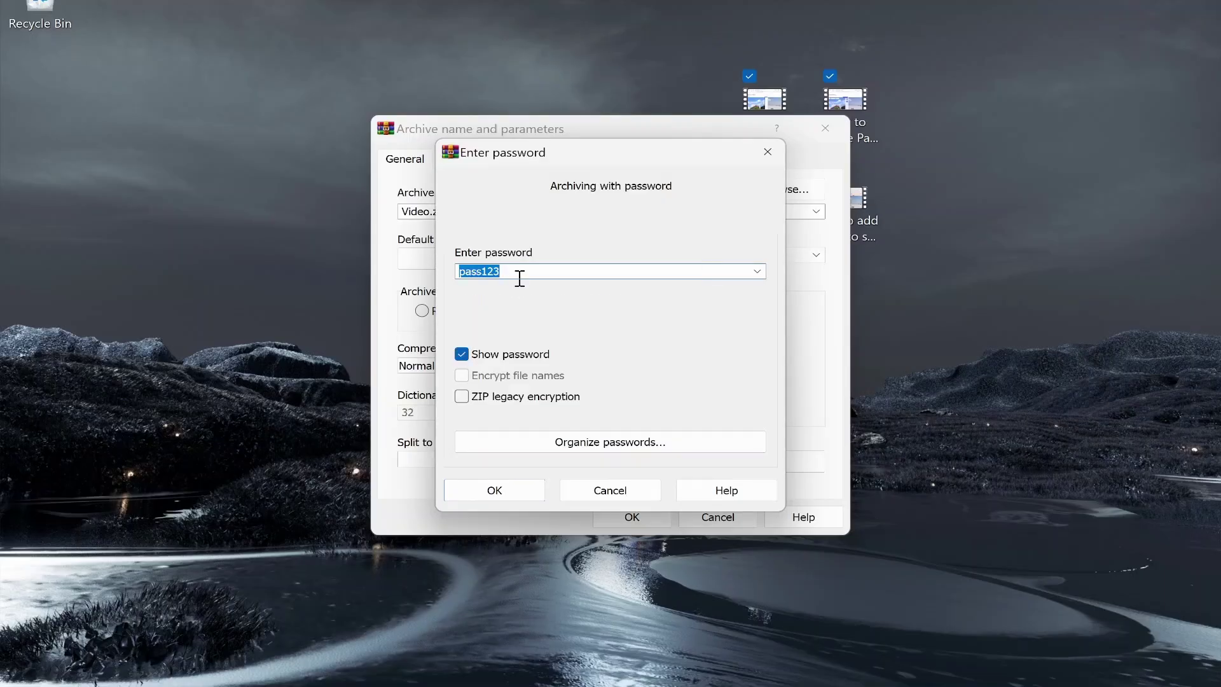
click(484, 497)
click(645, 521)
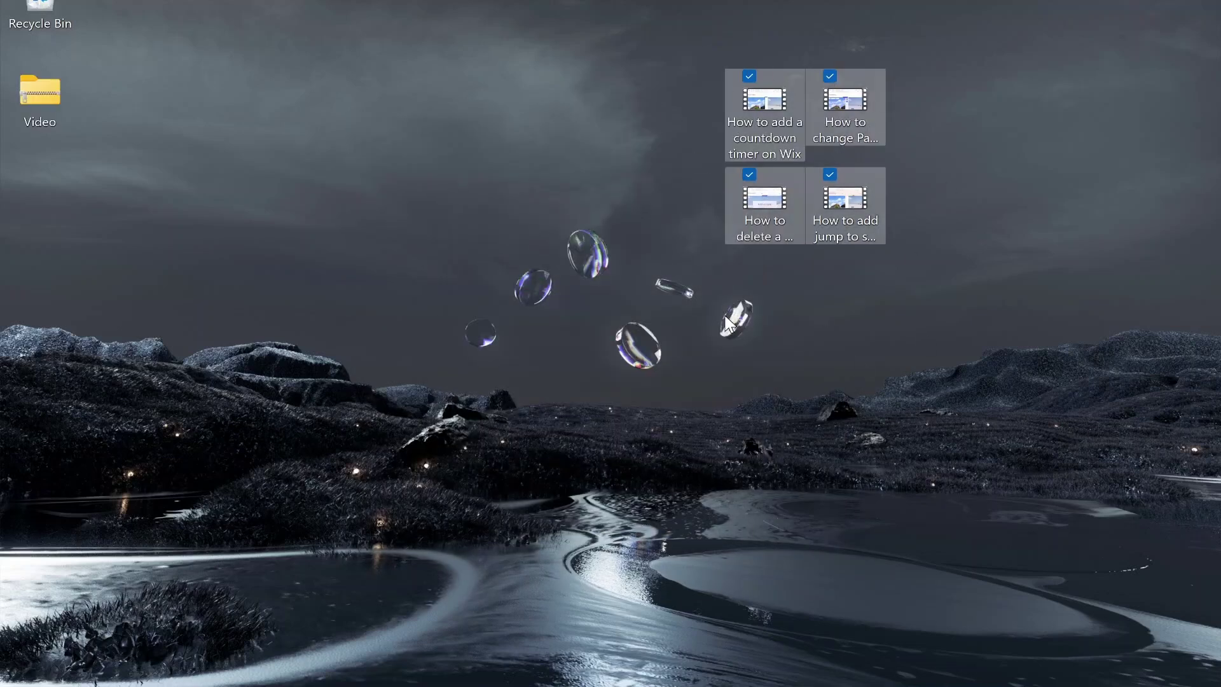
Move Video.zip to the desktop centre, open it in File Explorer, and try opening videos
drag(71, 118, 642, 223)
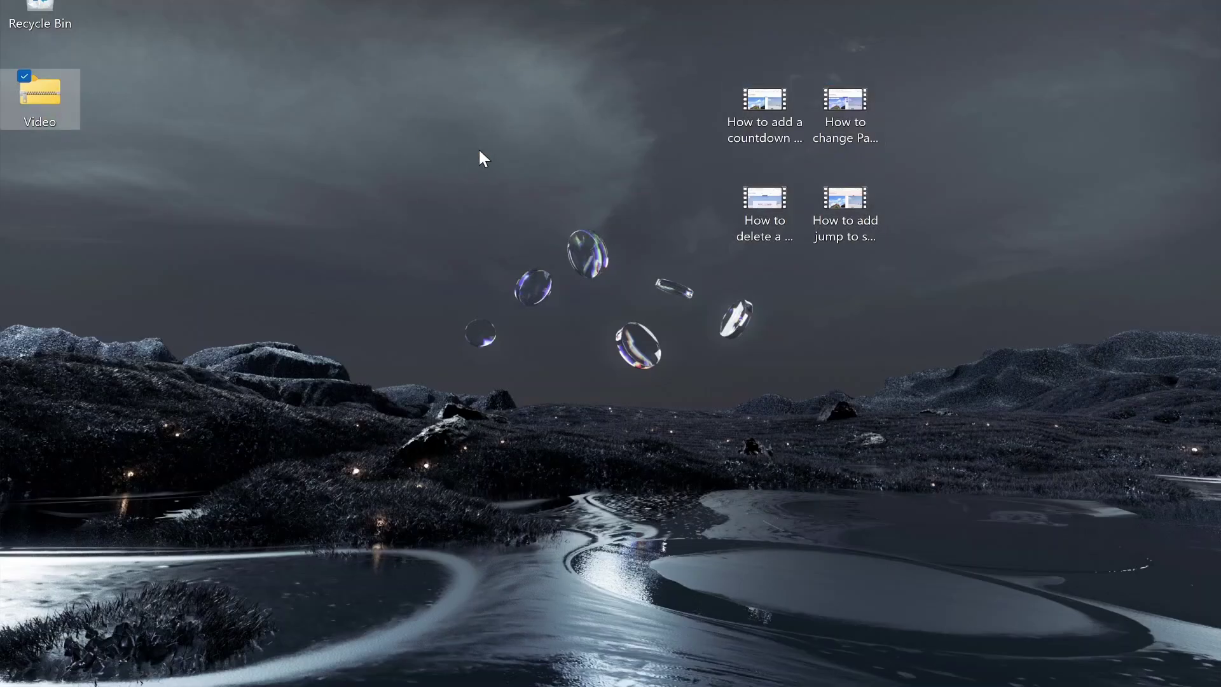
drag(478, 148, 489, 225)
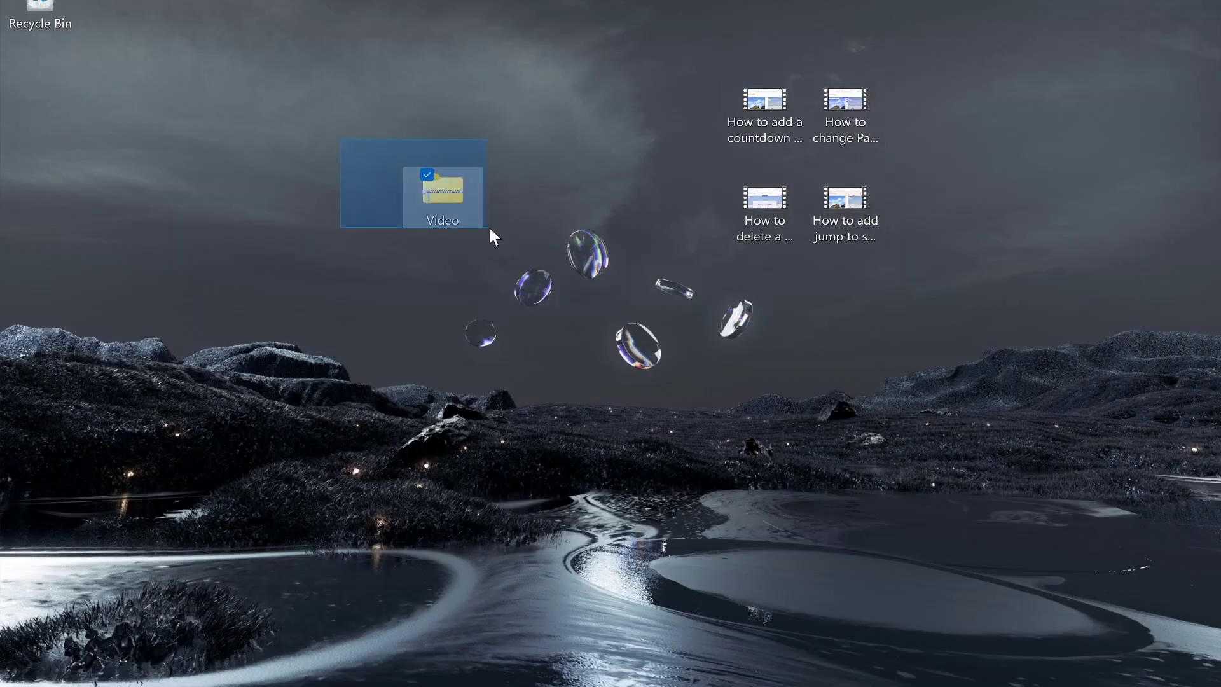
double_click(450, 198)
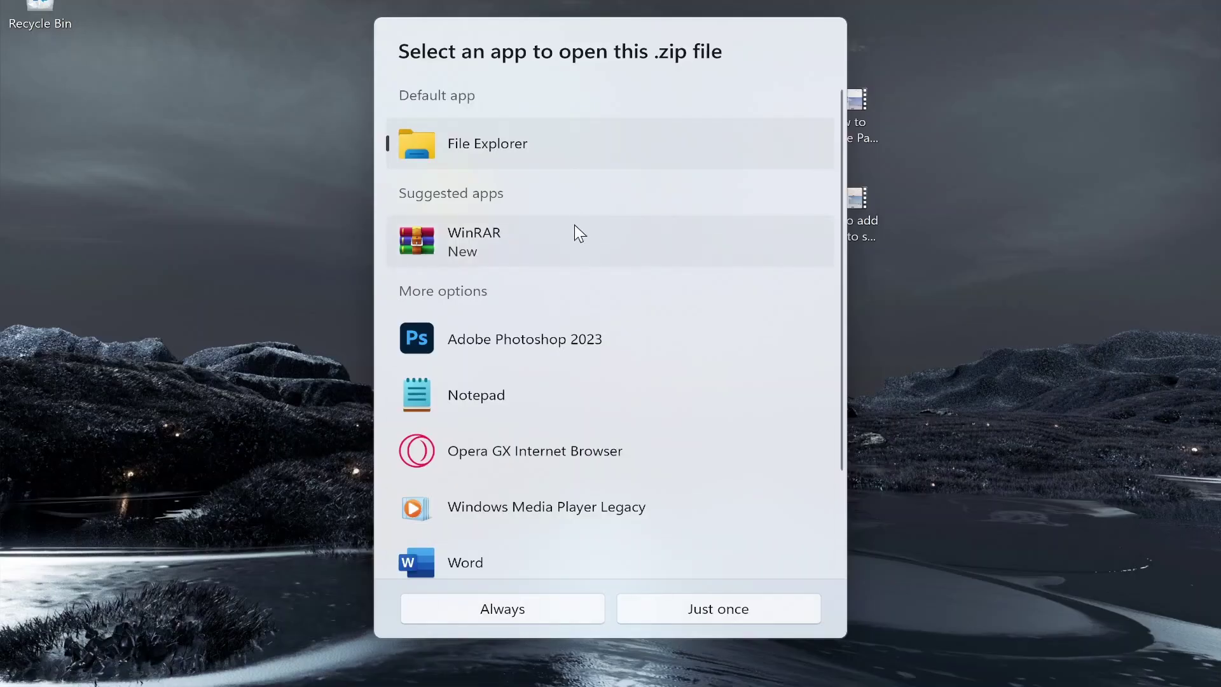
click(516, 614)
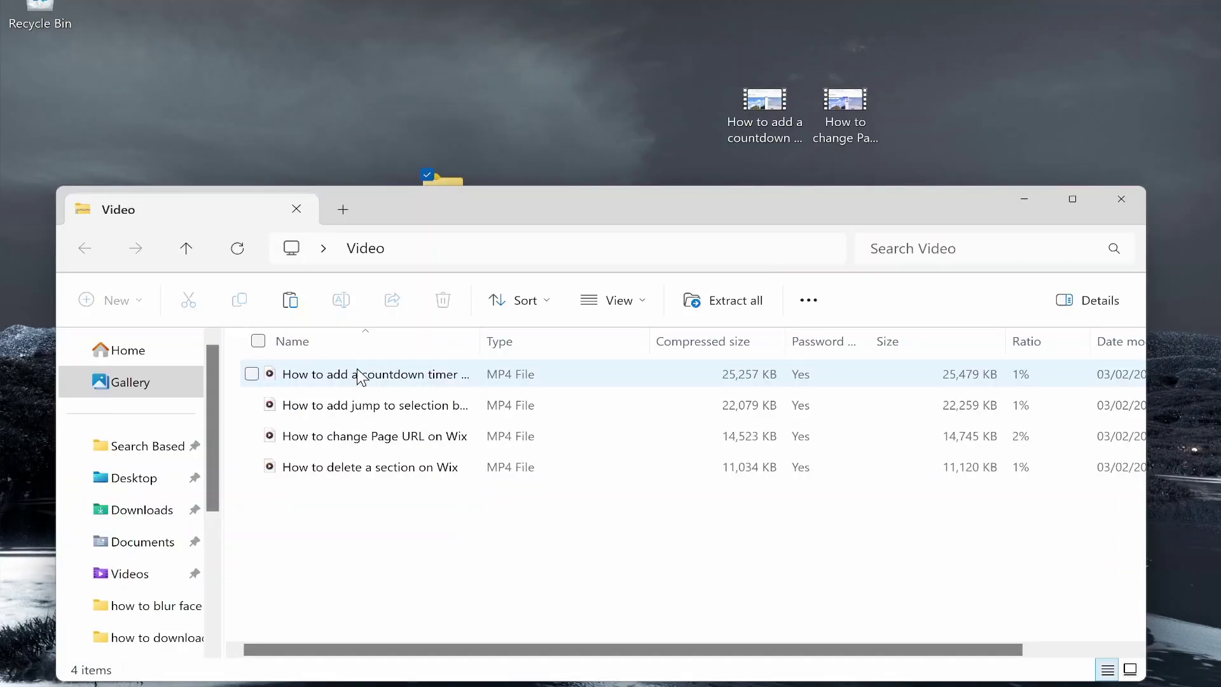
double_click(358, 377)
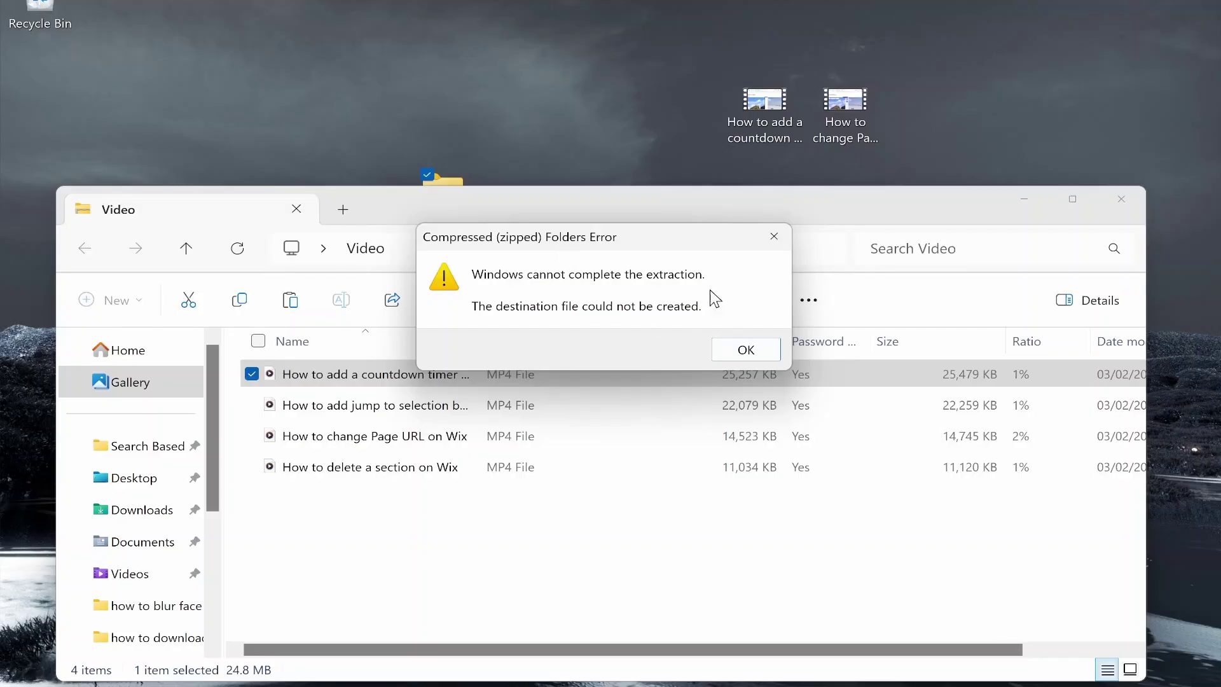
click(728, 355)
click(322, 414)
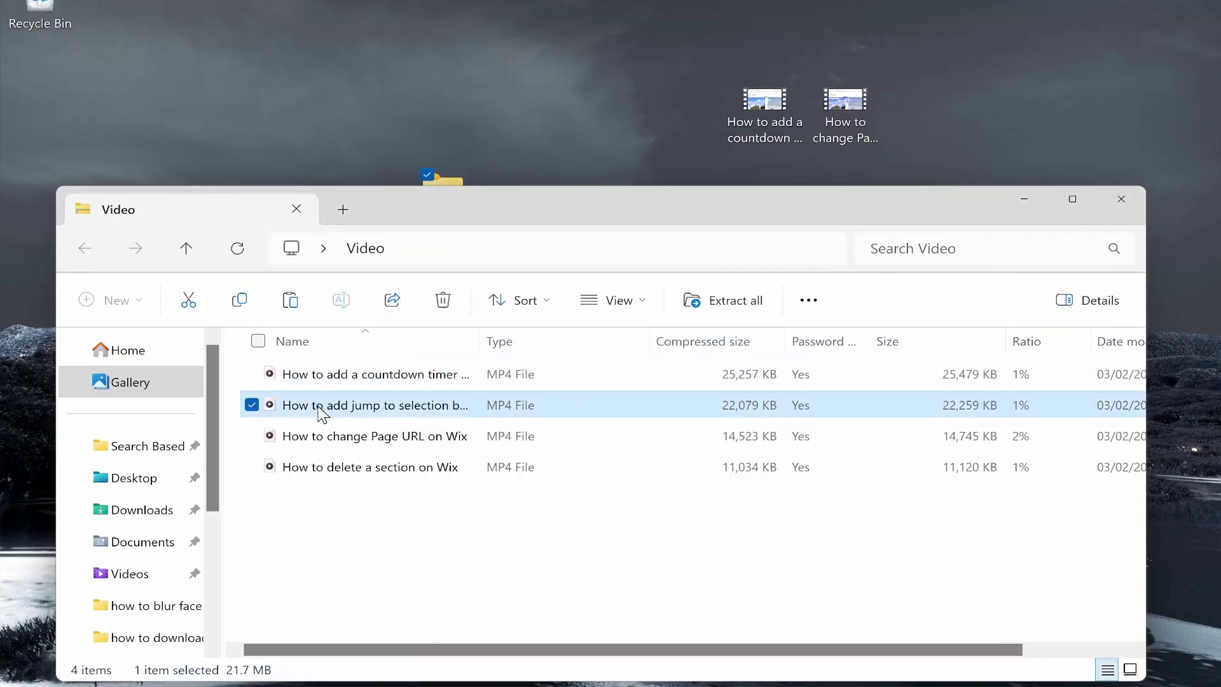
Dismiss the extraction error and close the Video.zip Explorer window
click(743, 348)
click(1122, 199)
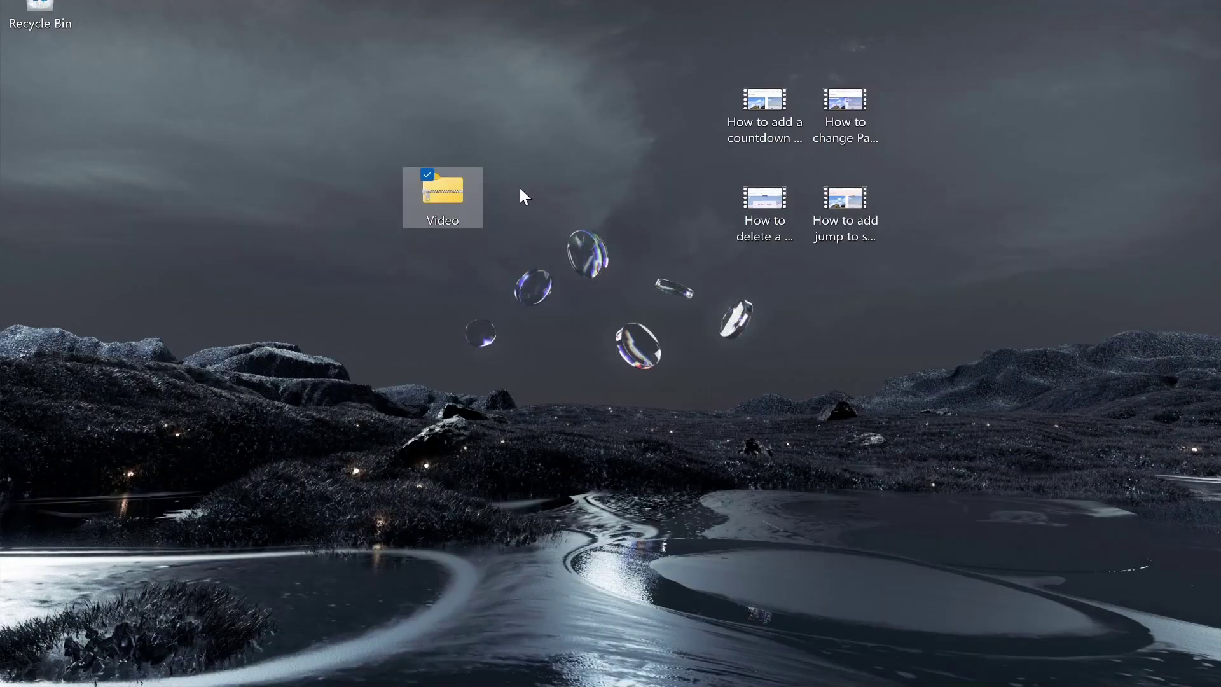
double_click(449, 199)
click(1113, 199)
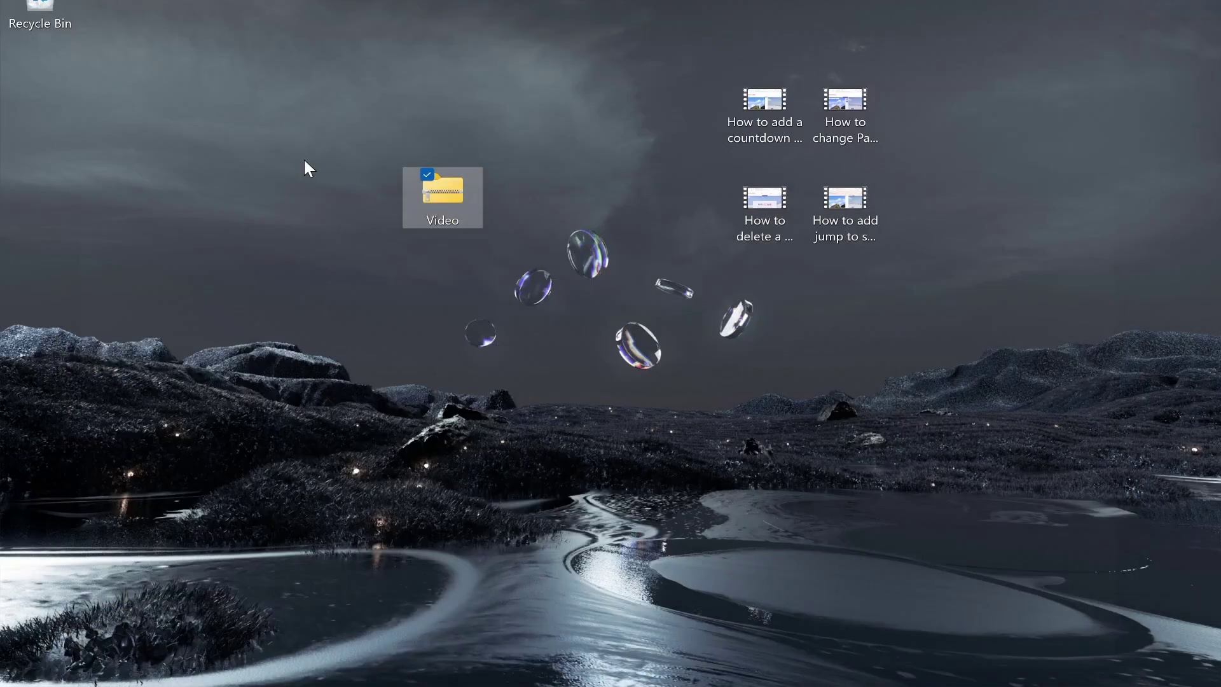
Open Video.zip with WinRAR and try a video, cancelling the password prompt
right_click(425, 187)
mouse_move(504, 210)
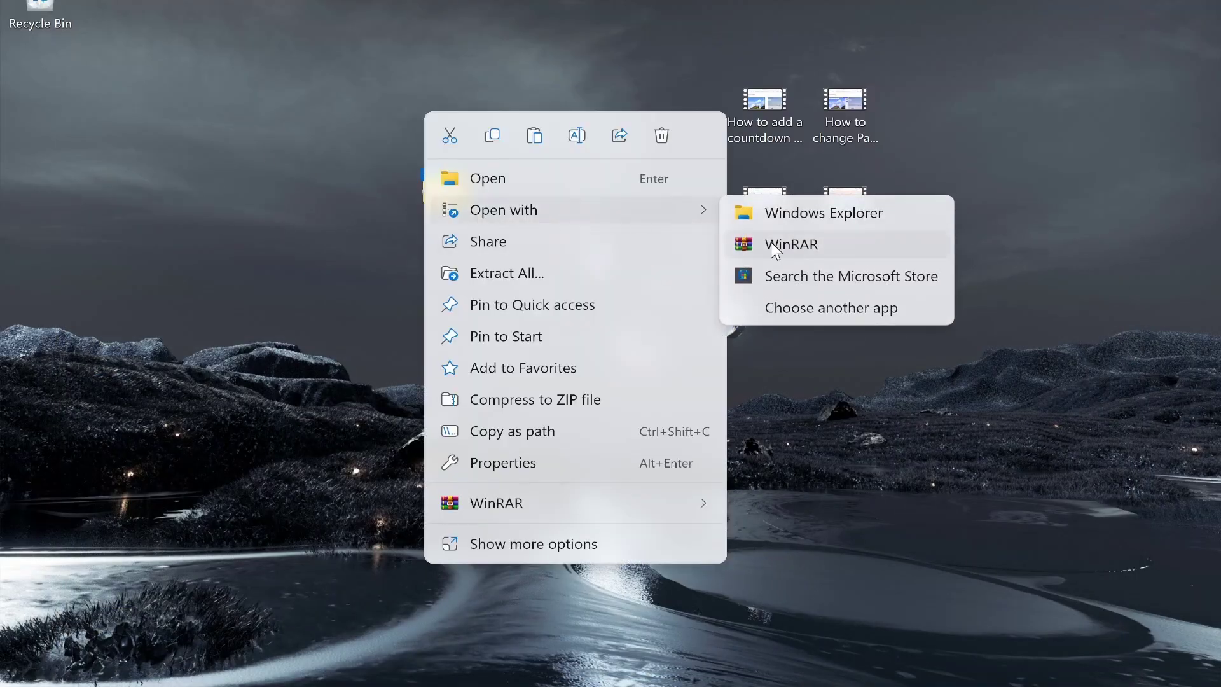
click(804, 247)
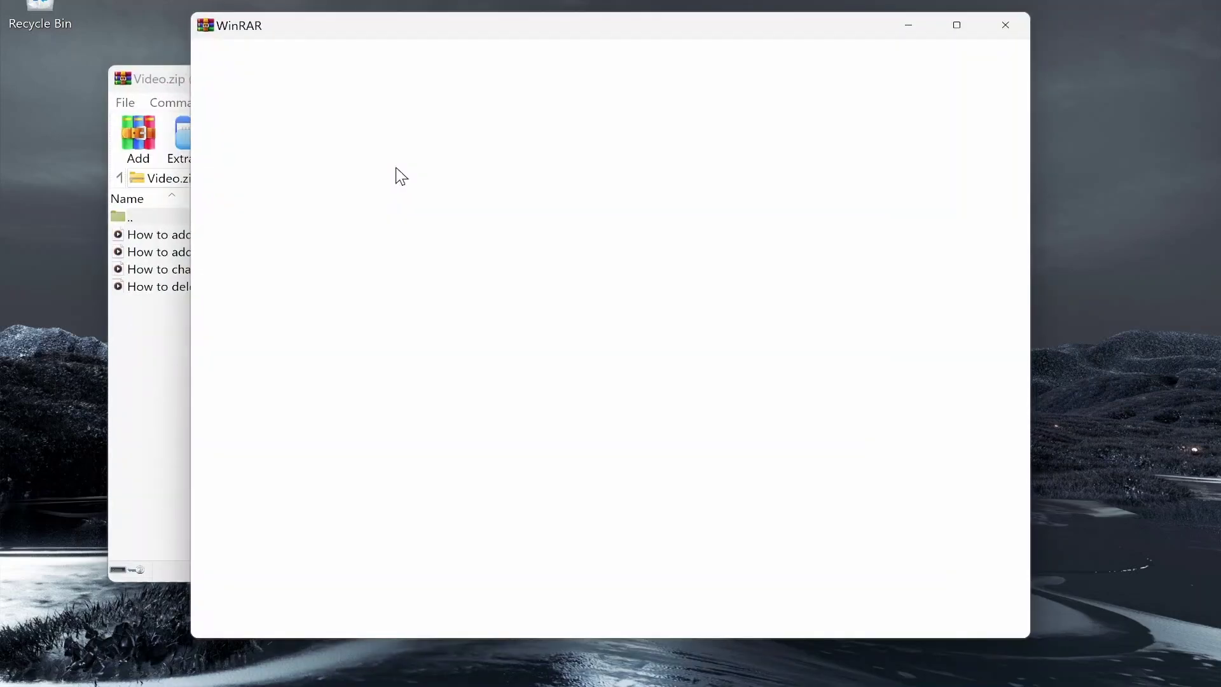
key(Escape)
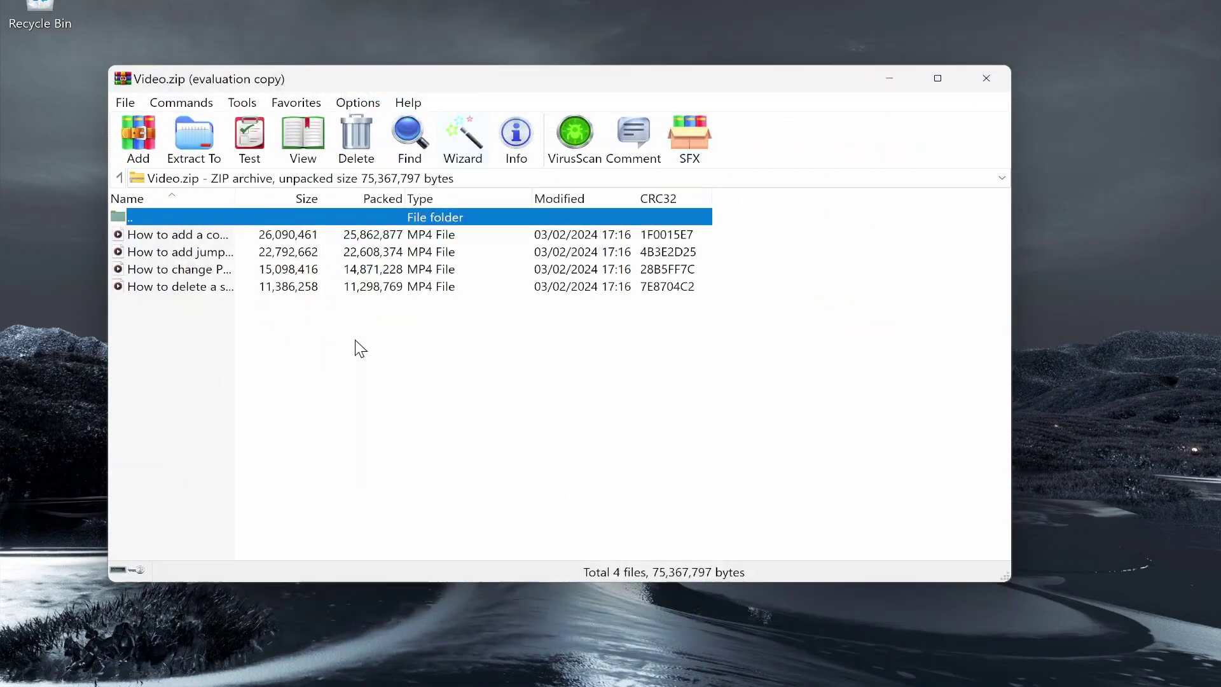
double_click(232, 273)
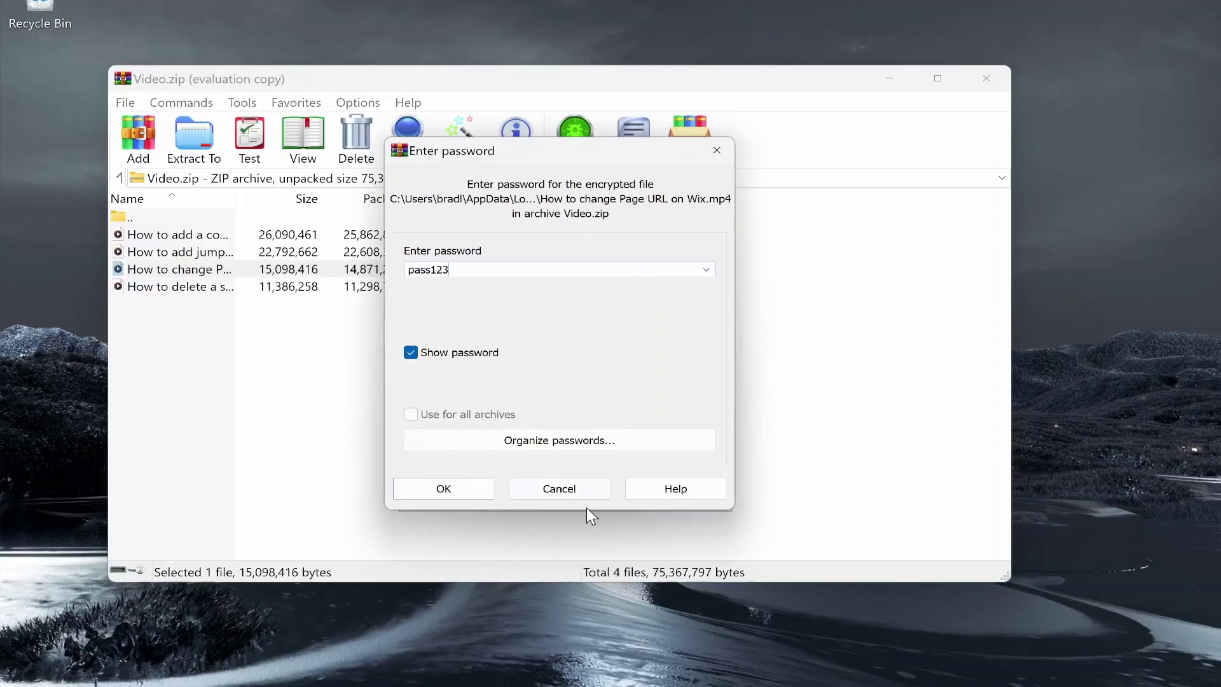
click(432, 498)
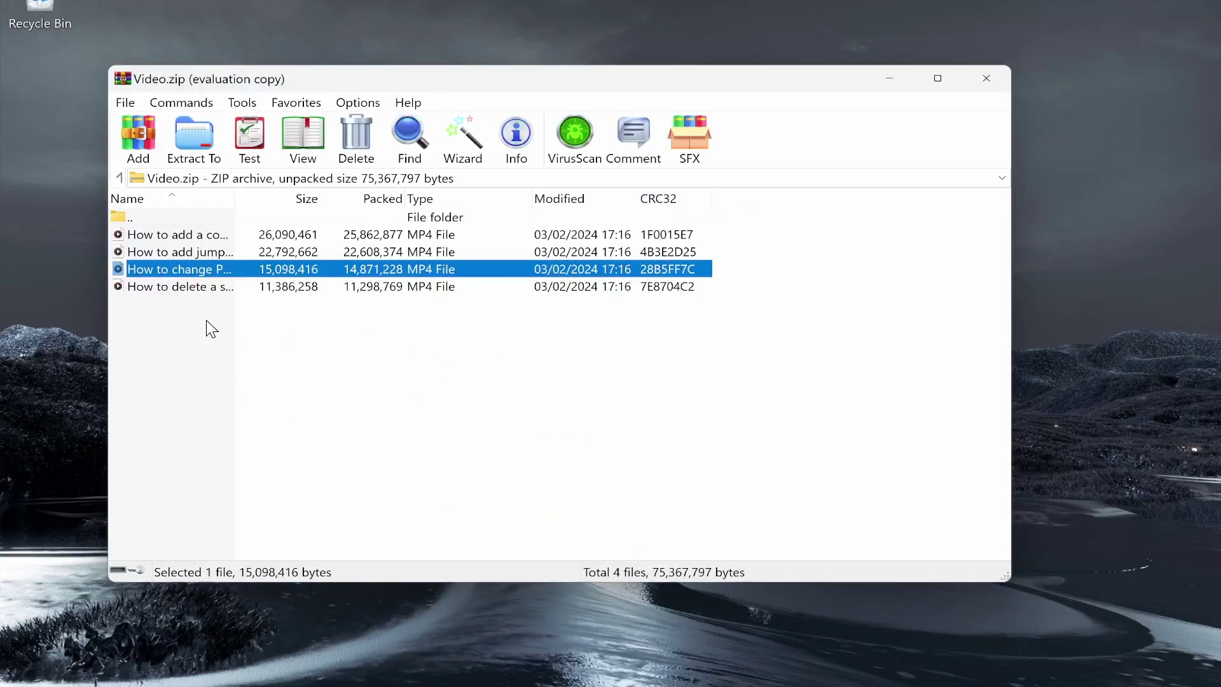
Select all four videos in Video.zip and drag them onto the desktop
drag(206, 319, 142, 239)
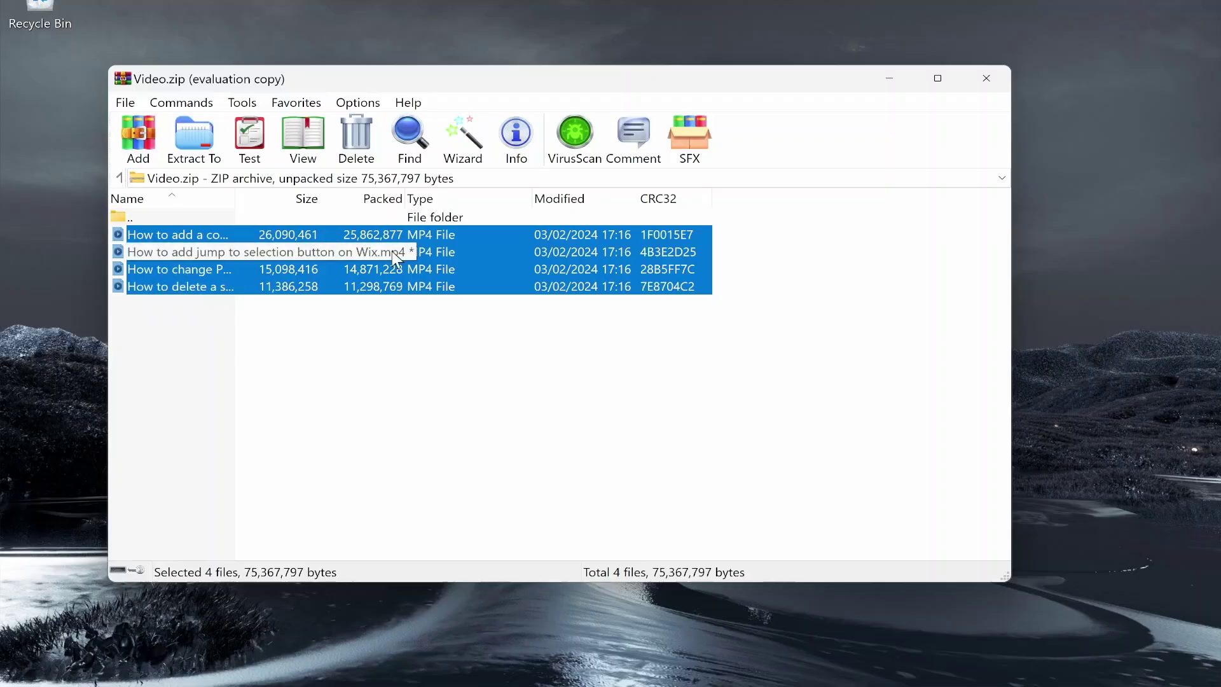
drag(460, 78, 813, 70)
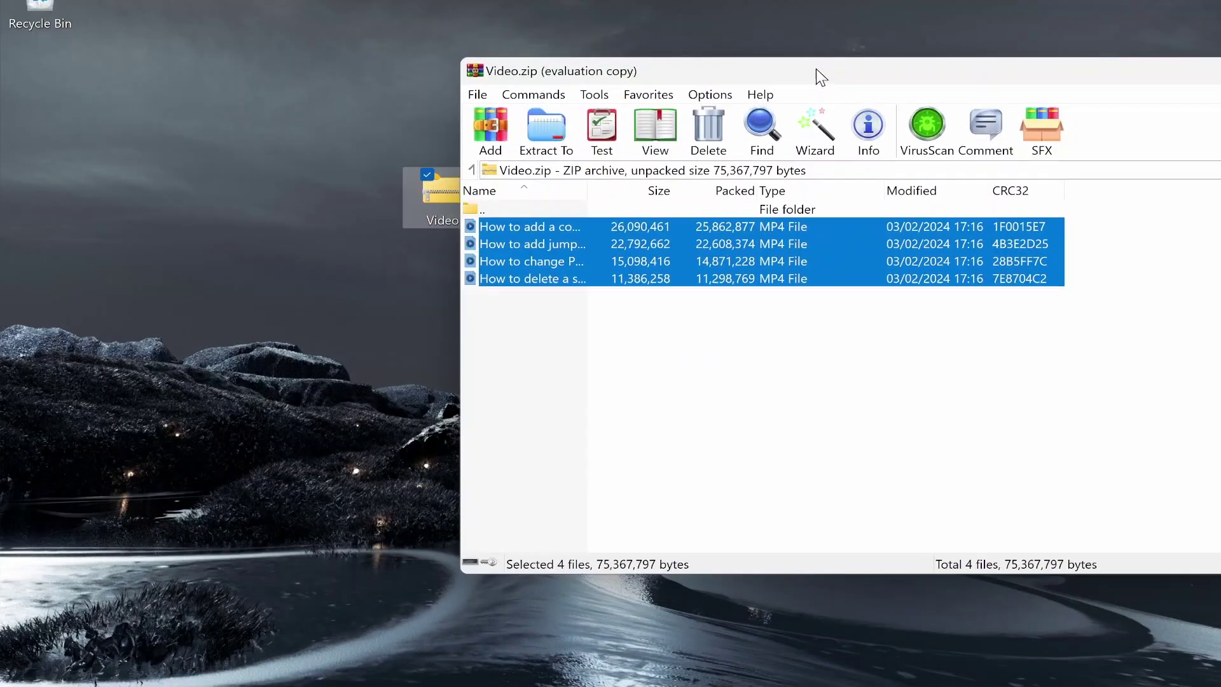
mouse_move(498, 435)
mouse_down()
mouse_move(557, 276)
mouse_move(513, 225)
mouse_up()
drag(171, 216, 173, 218)
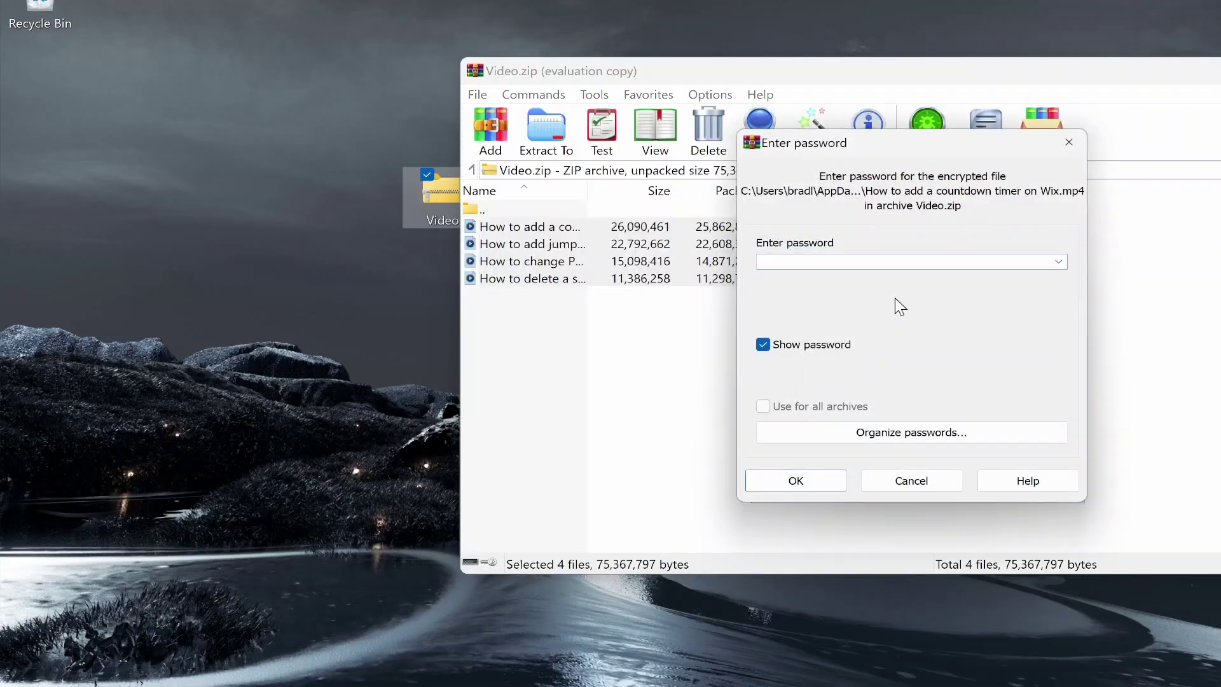
key(Return)
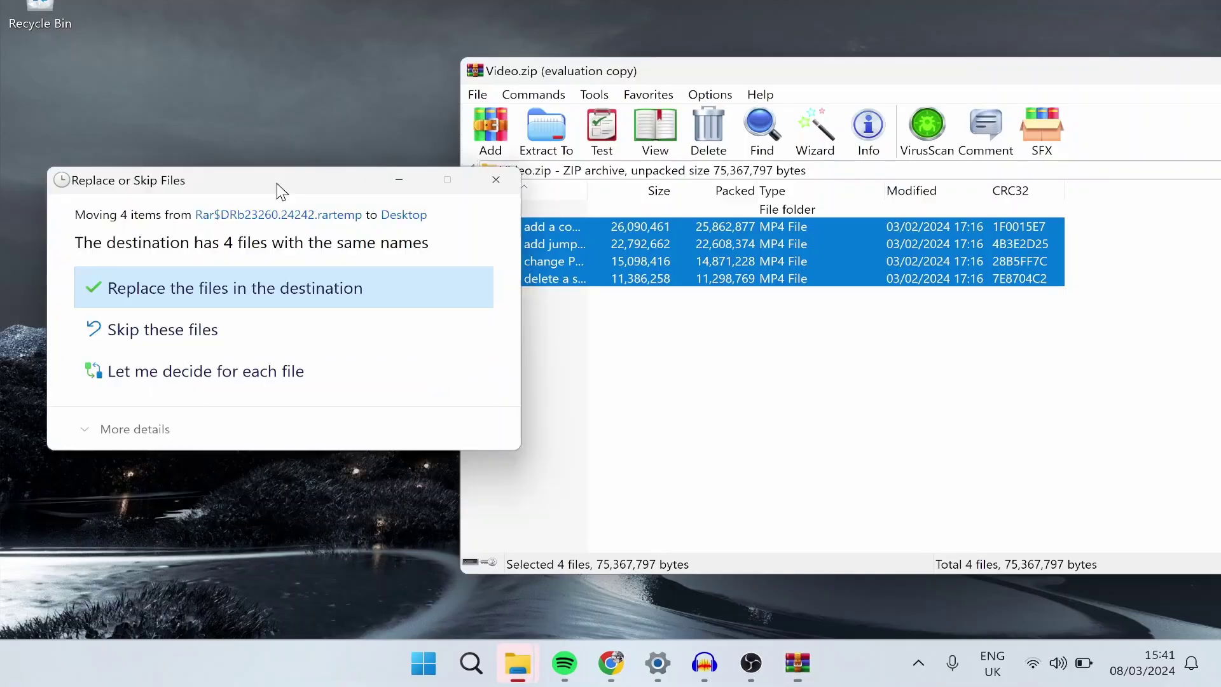
drag(392, 250, 300, 119)
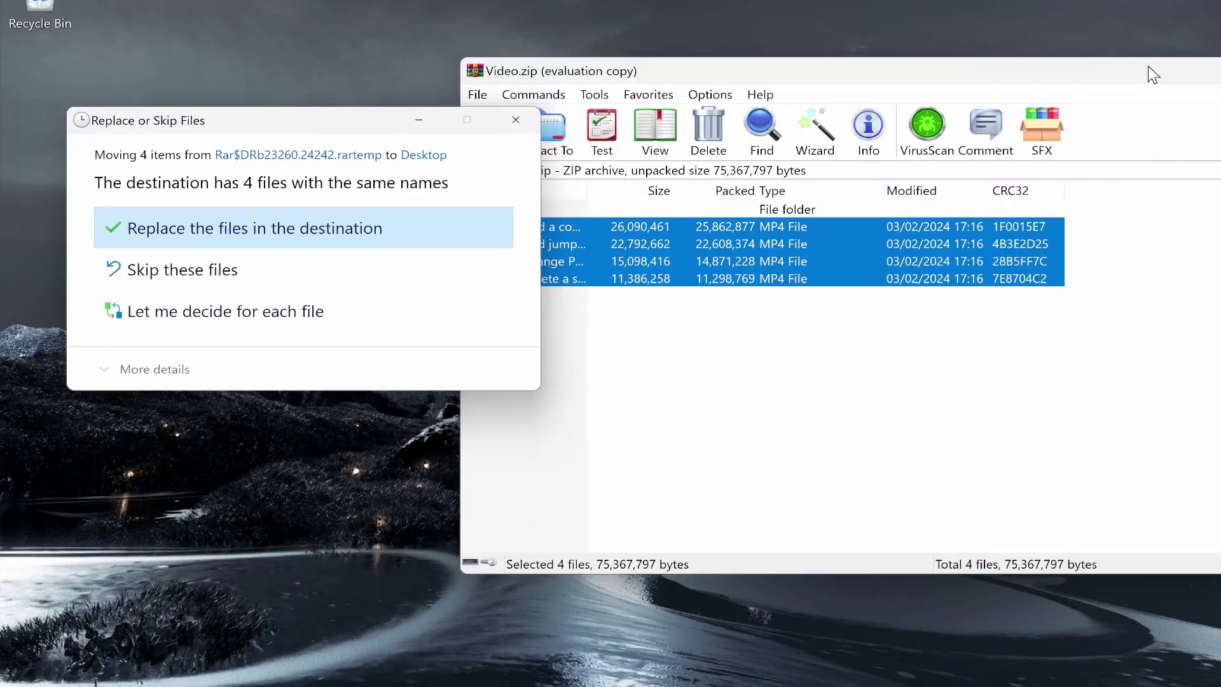
click(212, 238)
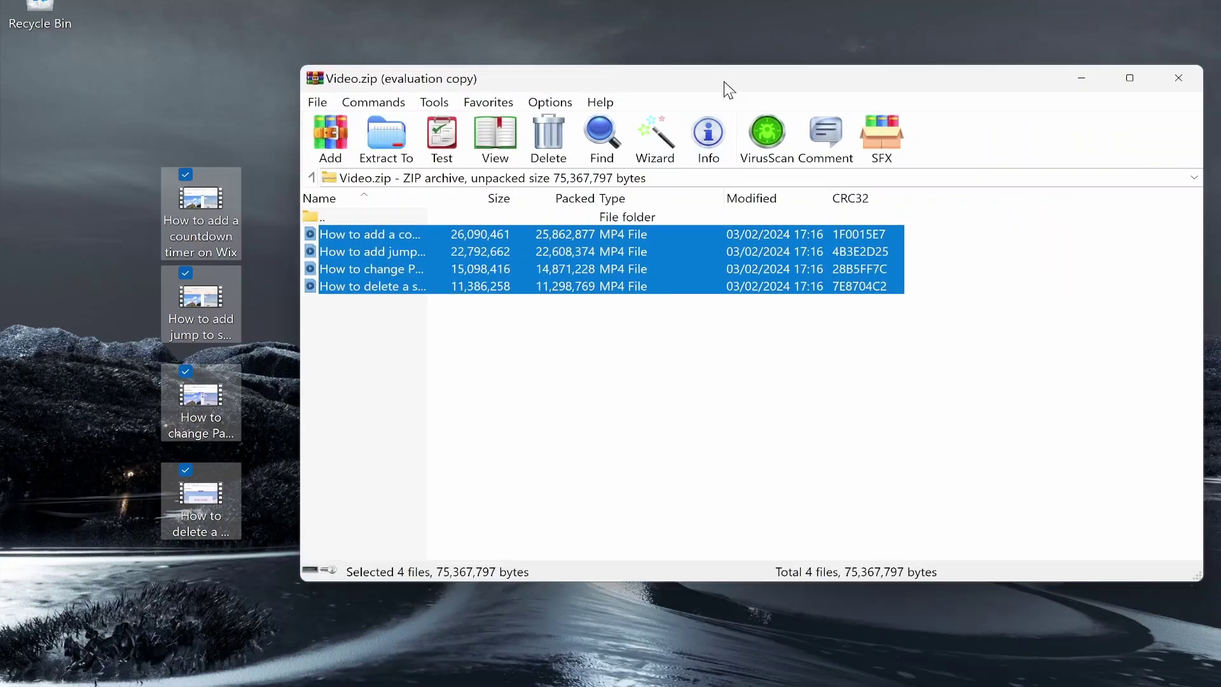
drag(839, 72, 636, 101)
click(1082, 103)
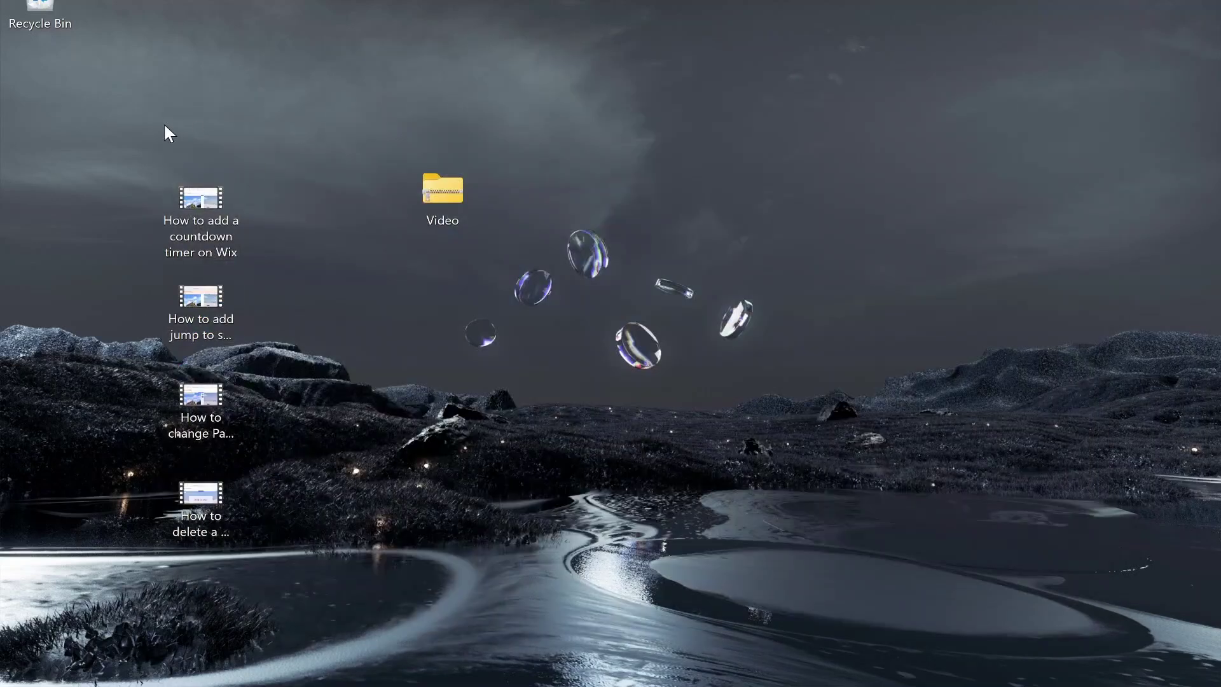